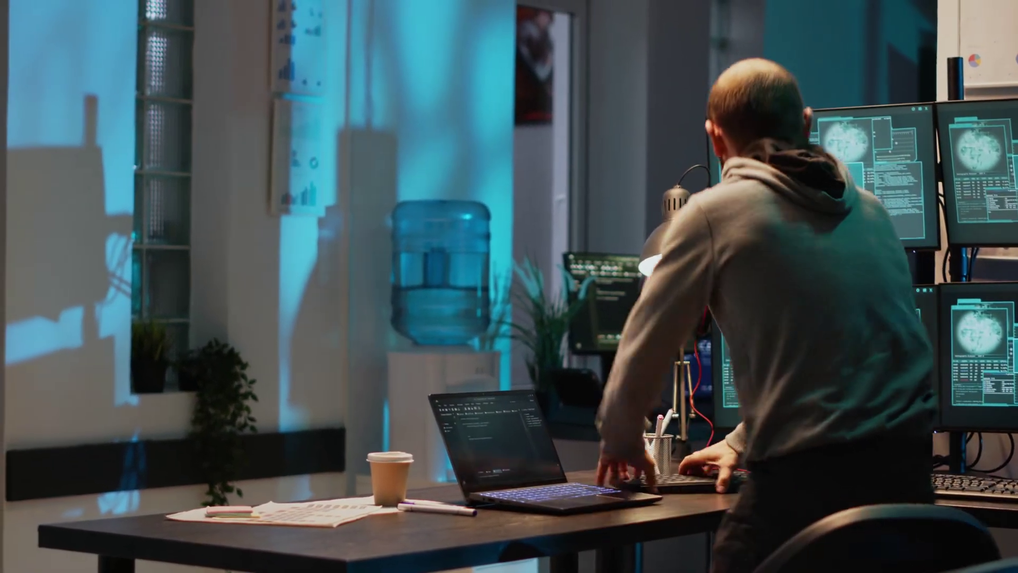
# Step: Examine the Cyber Deception/Active Defense labs listed in the IntroLabs repository, including Cowrie, Canarytokens, Portspoof, HoneyShare and File Audit
pyautogui.moveTo(317, 215); pyautogui.dragTo(199, 215)
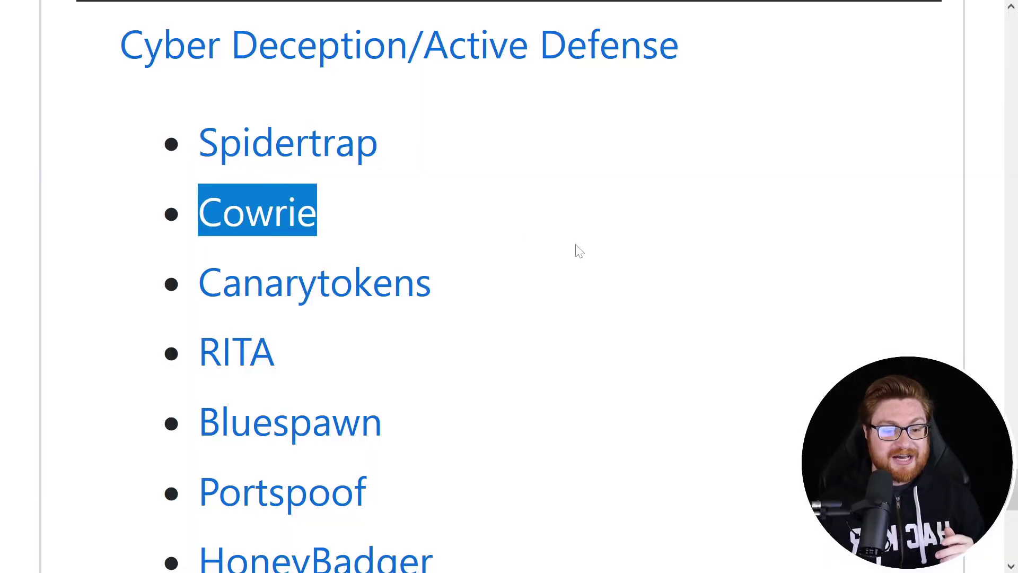
pyautogui.click(577, 250)
pyautogui.moveTo(432, 287); pyautogui.dragTo(192, 292)
pyautogui.click(560, 298)
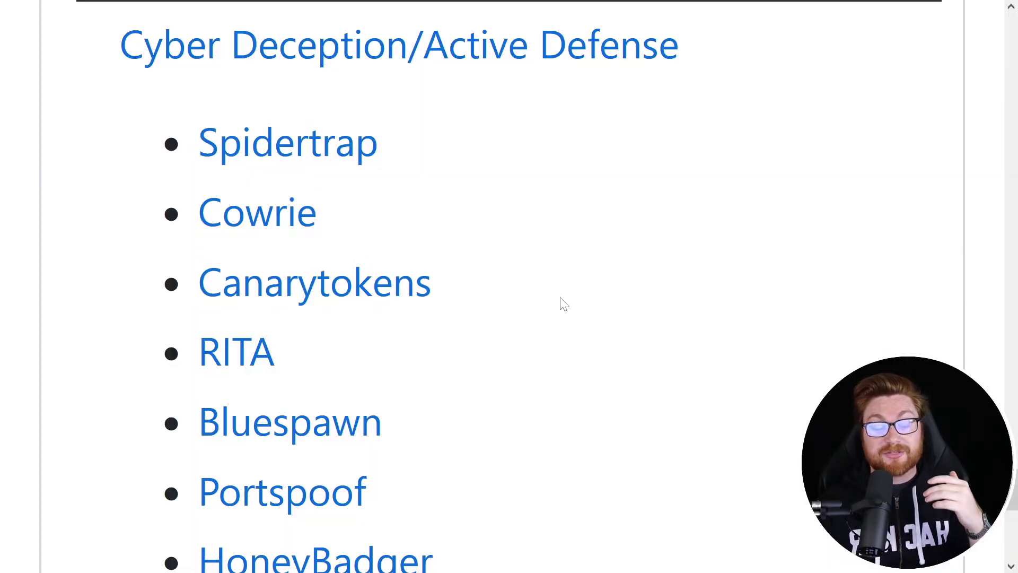
pyautogui.scroll(-2, 560, 300)
pyautogui.moveTo(318, 215); pyautogui.dragTo(198, 215)
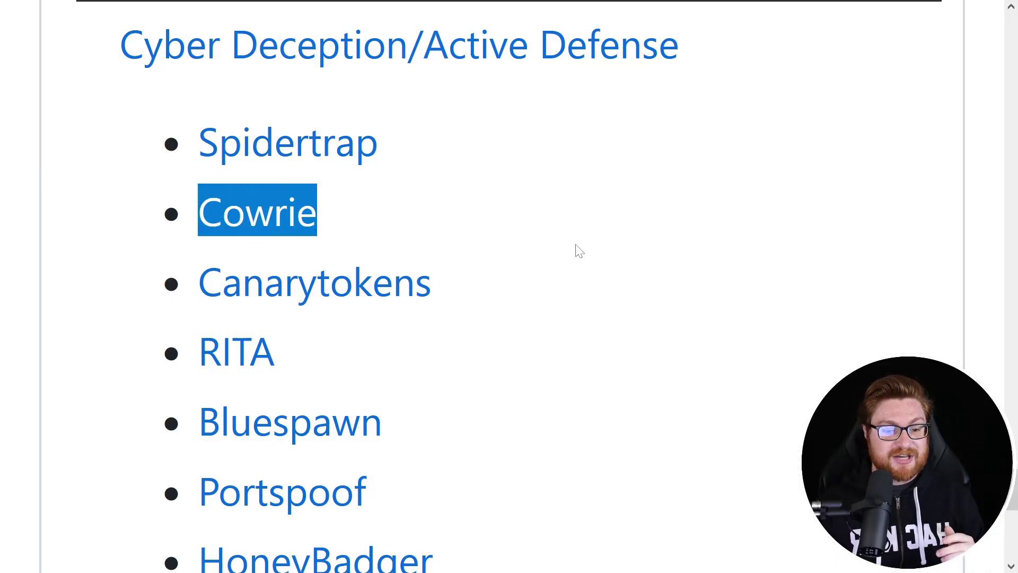
pyautogui.click(580, 251)
pyautogui.moveTo(475, 287); pyautogui.dragTo(193, 294)
pyautogui.click(564, 304)
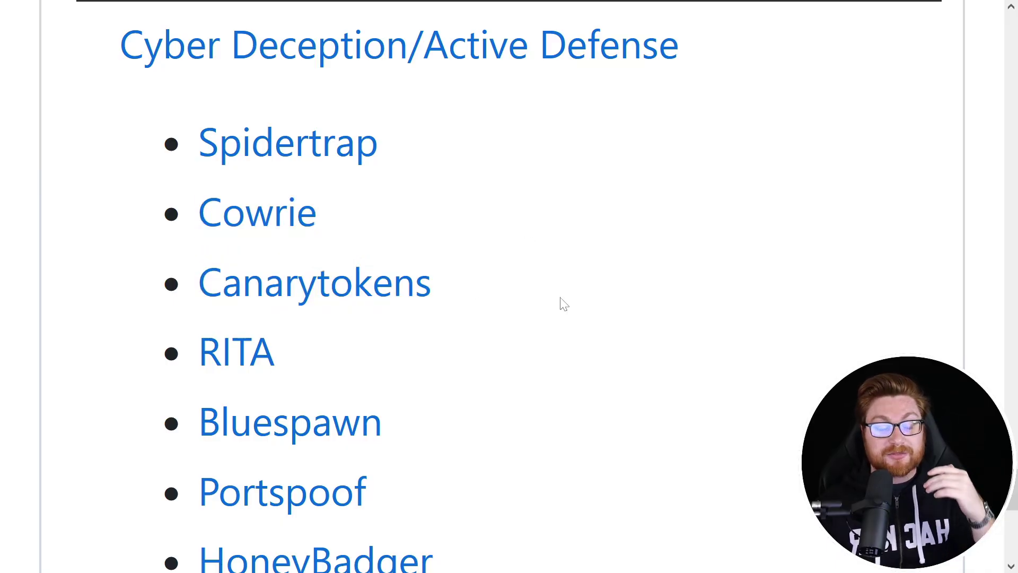
pyautogui.scroll(-5, 564, 304)
pyautogui.moveTo(401, 238); pyautogui.dragTo(193, 246)
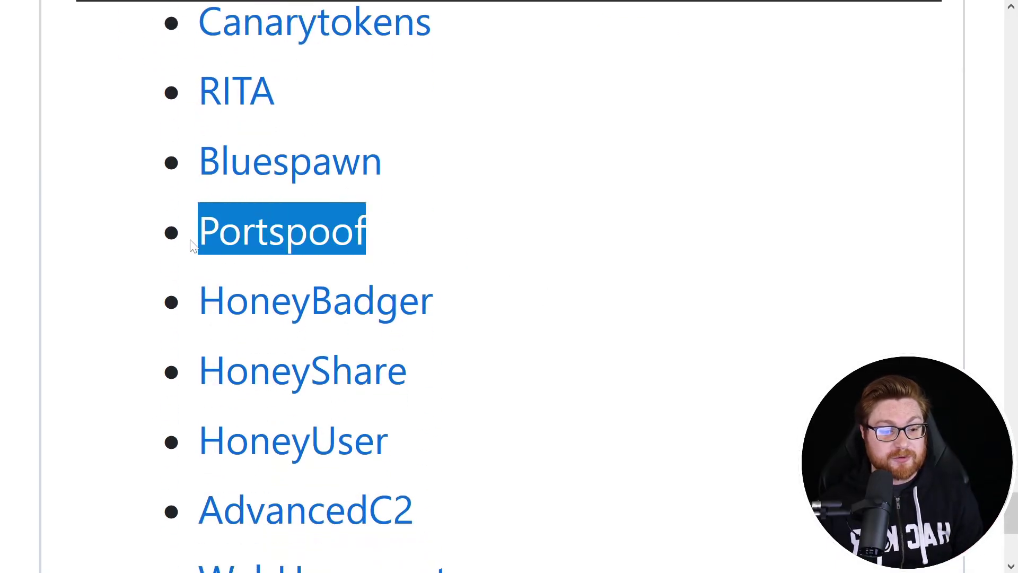
pyautogui.click(517, 257)
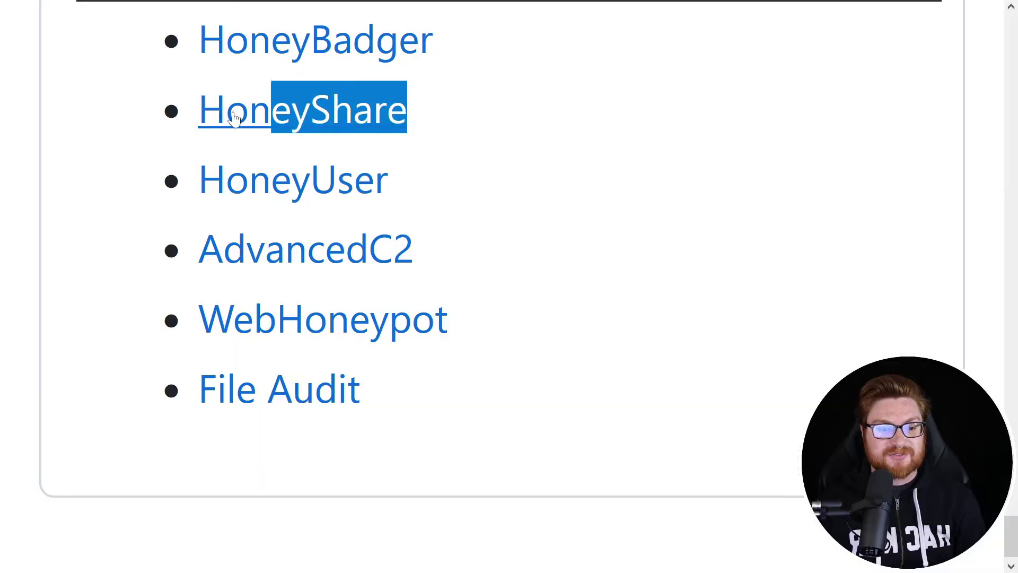
pyautogui.moveTo(228, 117); pyautogui.dragTo(197, 118)
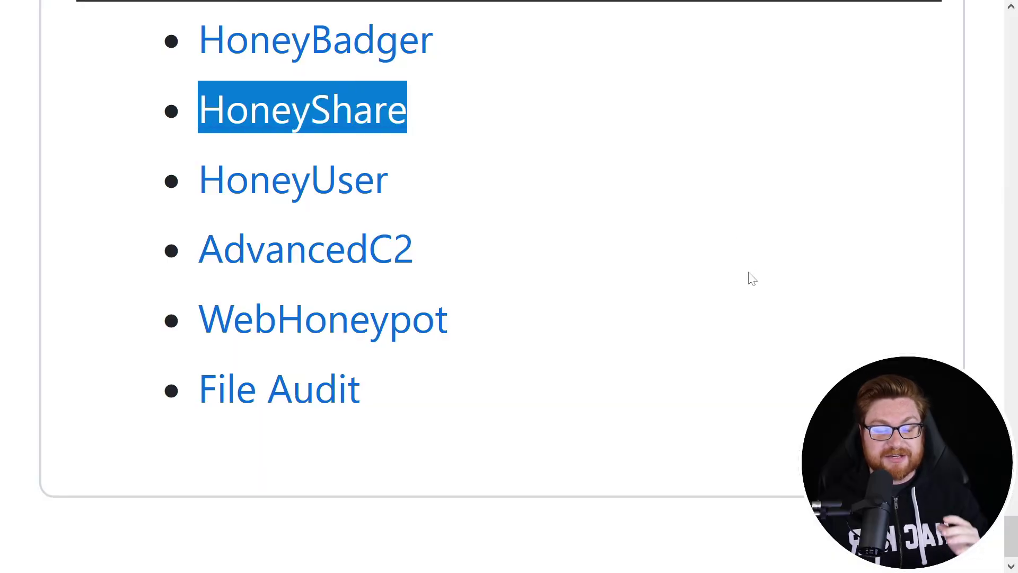
pyautogui.click(766, 307)
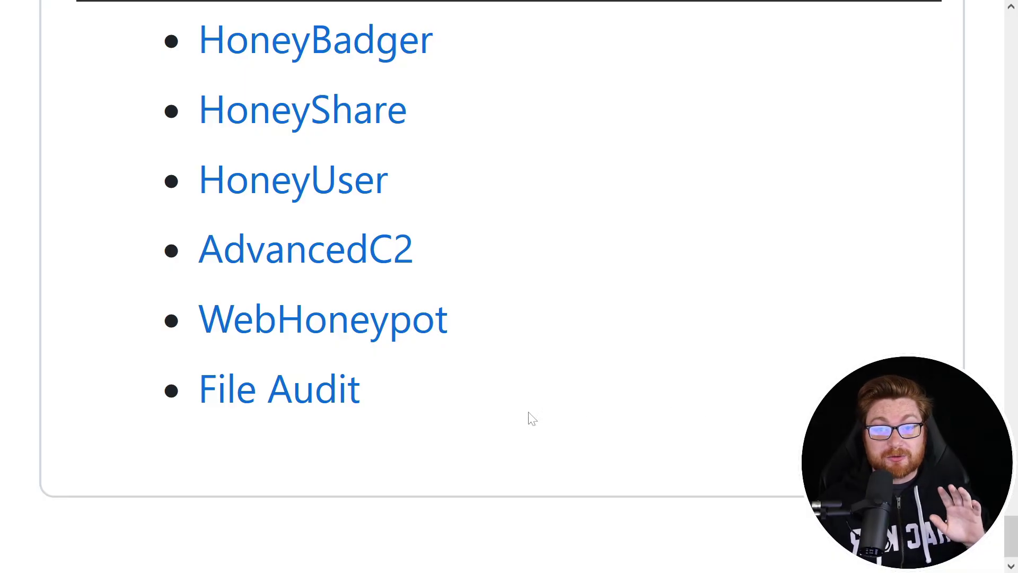
pyautogui.moveTo(416, 400); pyautogui.dragTo(198, 393)
pyautogui.click(449, 403)
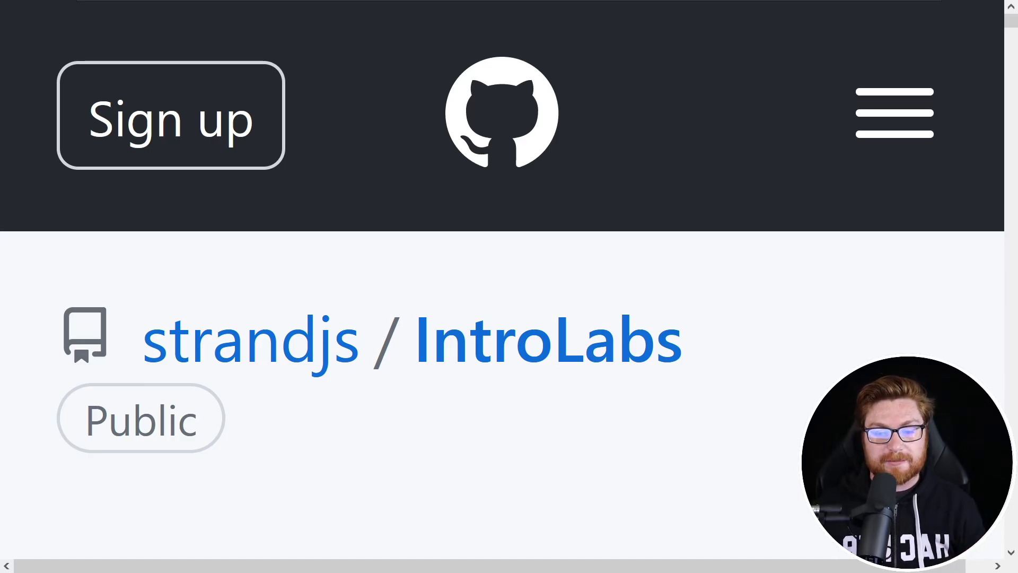
pyautogui.moveTo(726, 345); pyautogui.dragTo(415, 342)
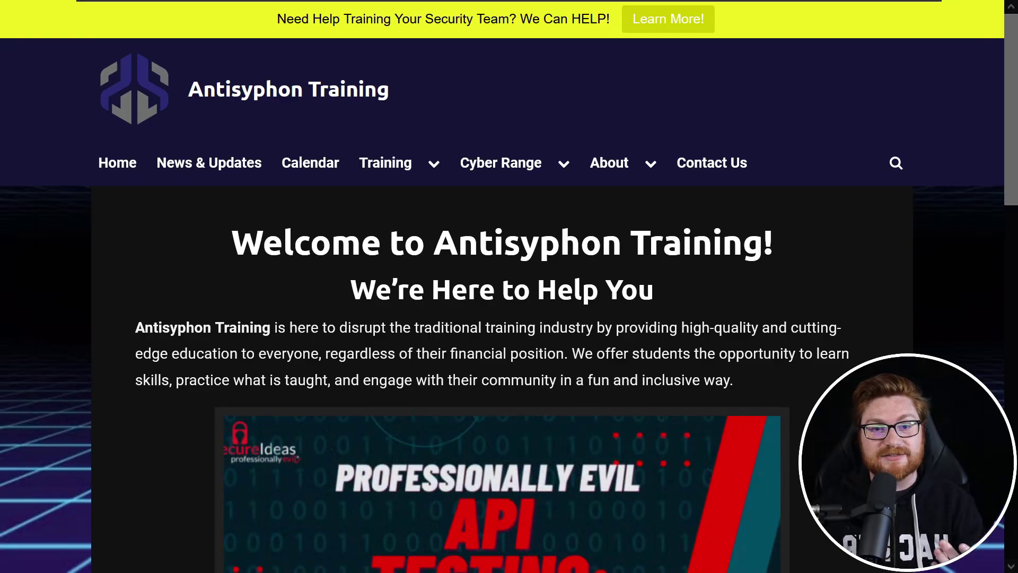
# Step: Open Antisyphon's Pay What You Can Training page and look over its offered courses
pyautogui.moveTo(386, 161)
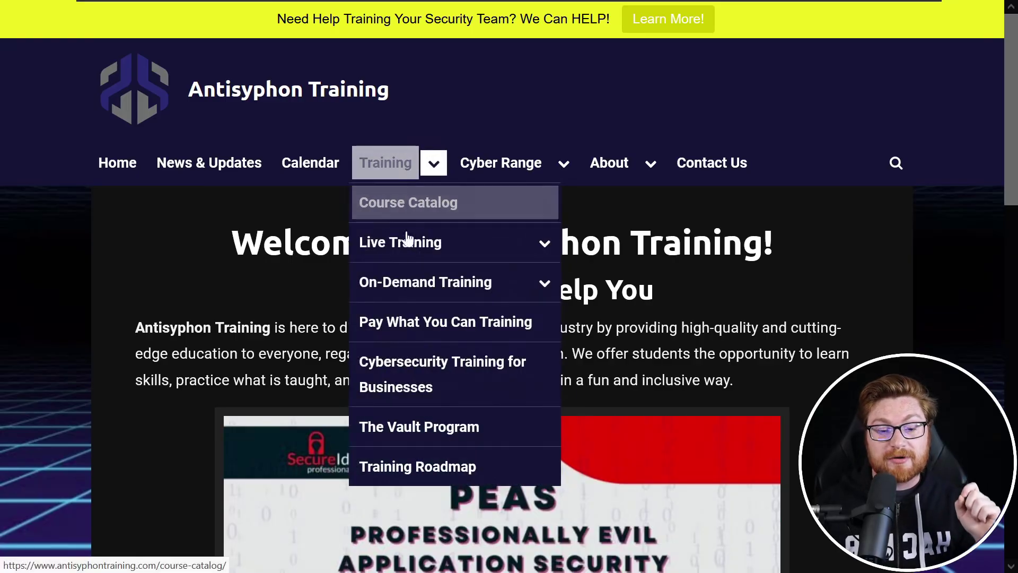
pyautogui.click(418, 321)
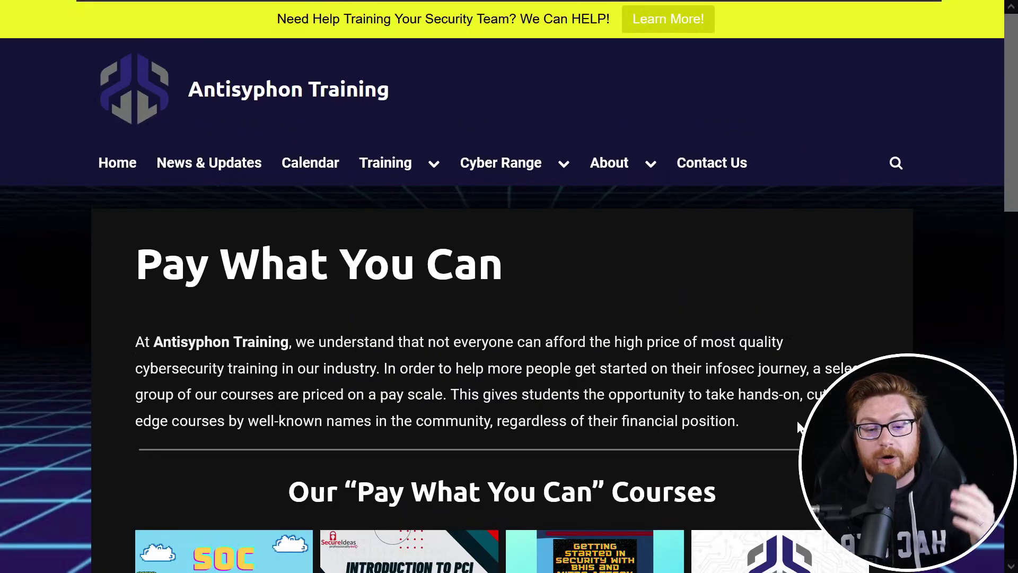
pyautogui.scroll(-3, 501, 305)
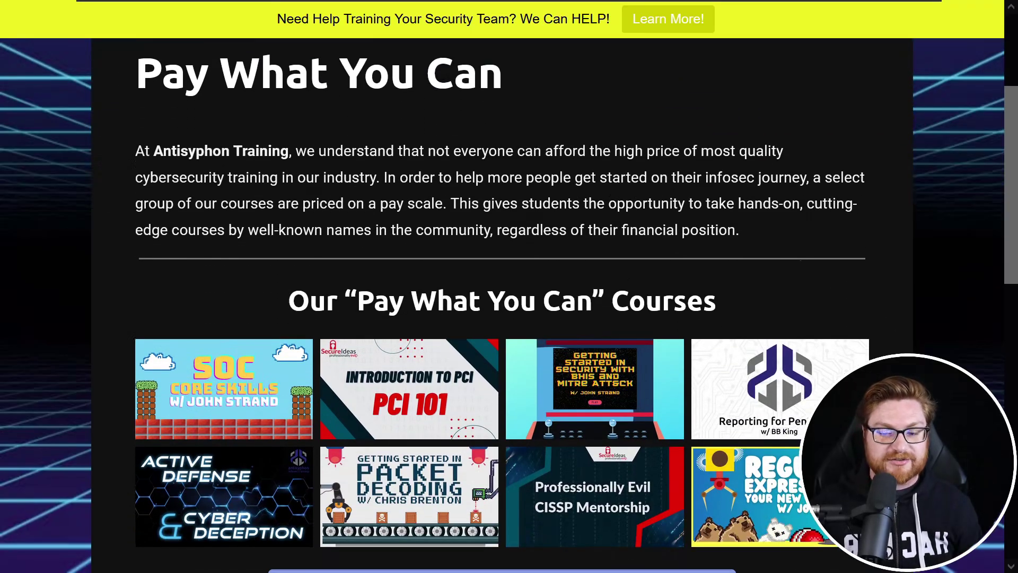
pyautogui.scroll(-2, 502, 306)
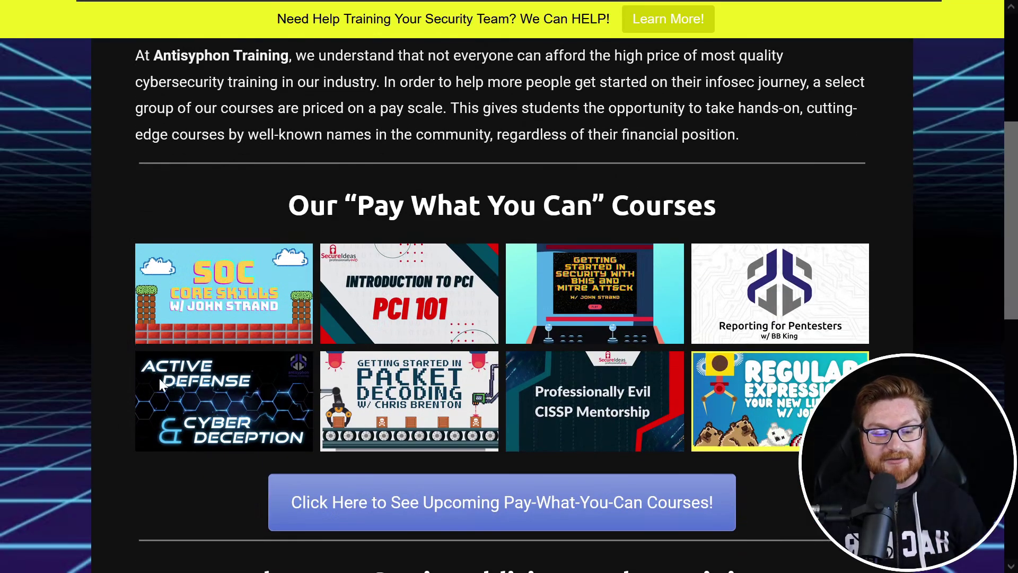
pyautogui.scroll(5, 416, 426)
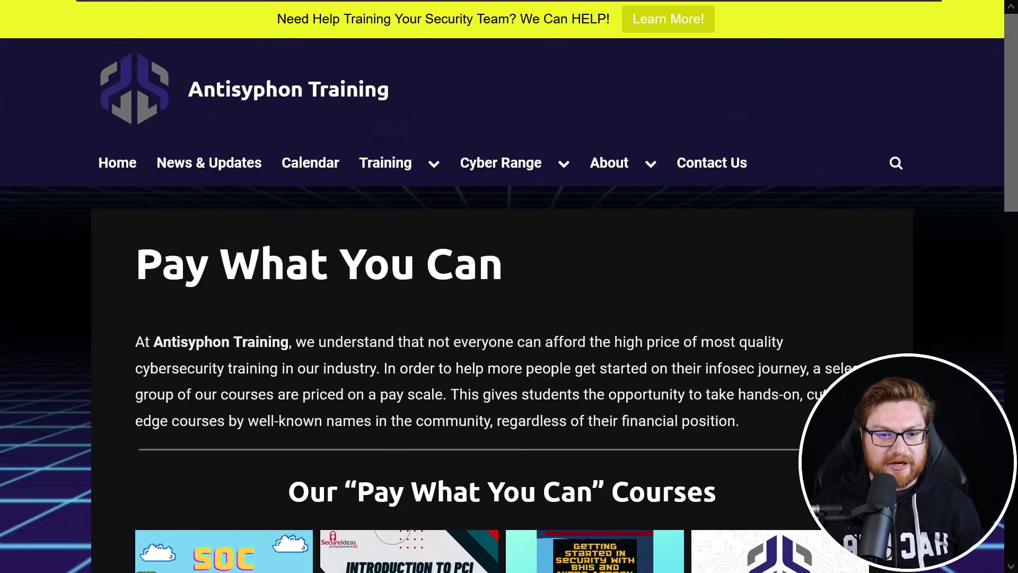
# Step: Open Antisyphon's On-Demand Training page and look over the available courses
pyautogui.moveTo(380, 167)
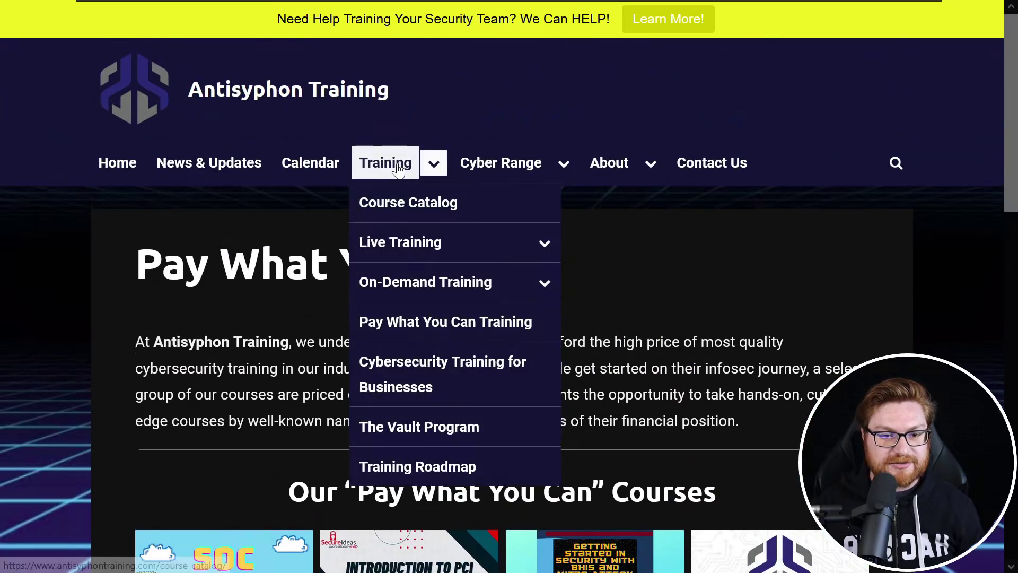
pyautogui.click(398, 293)
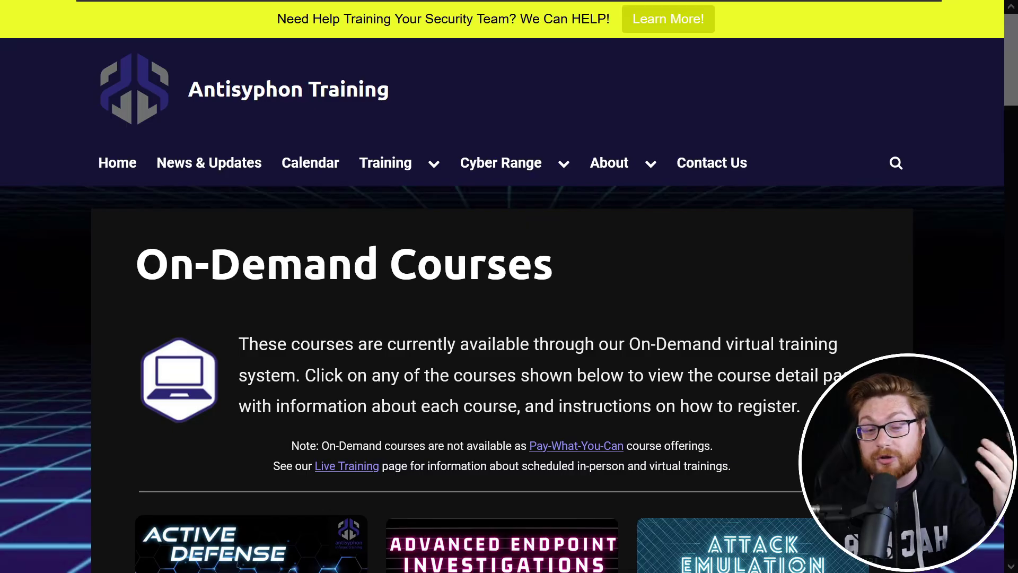
pyautogui.scroll(-2, 509, 318)
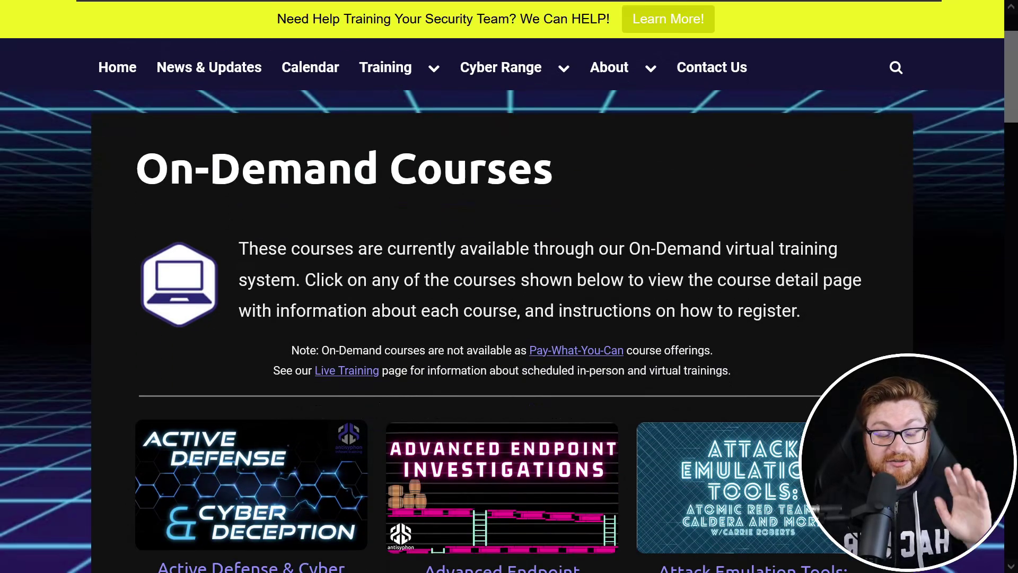
pyautogui.scroll(-2, 510, 318)
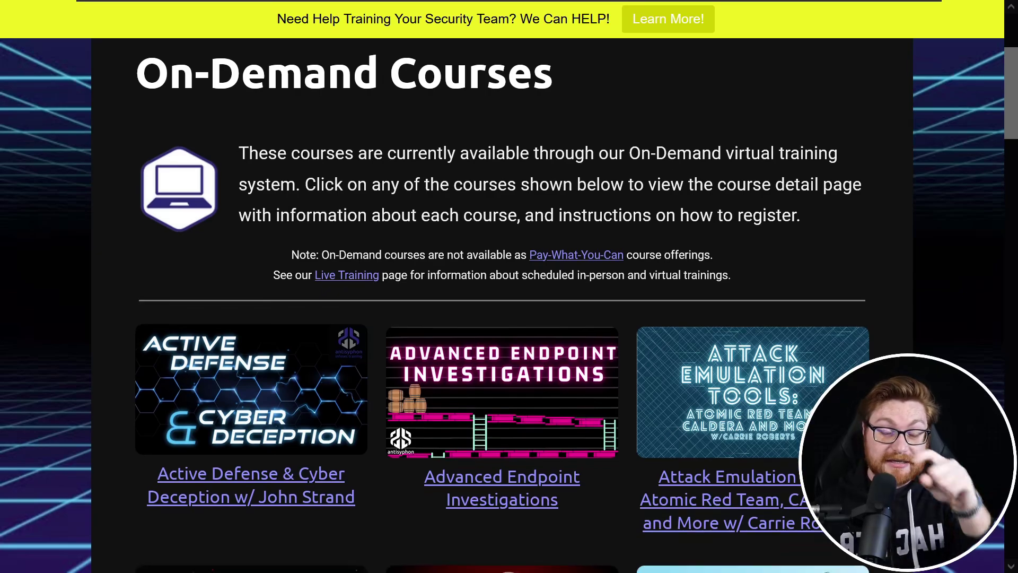
pyautogui.scroll(-2, 509, 318)
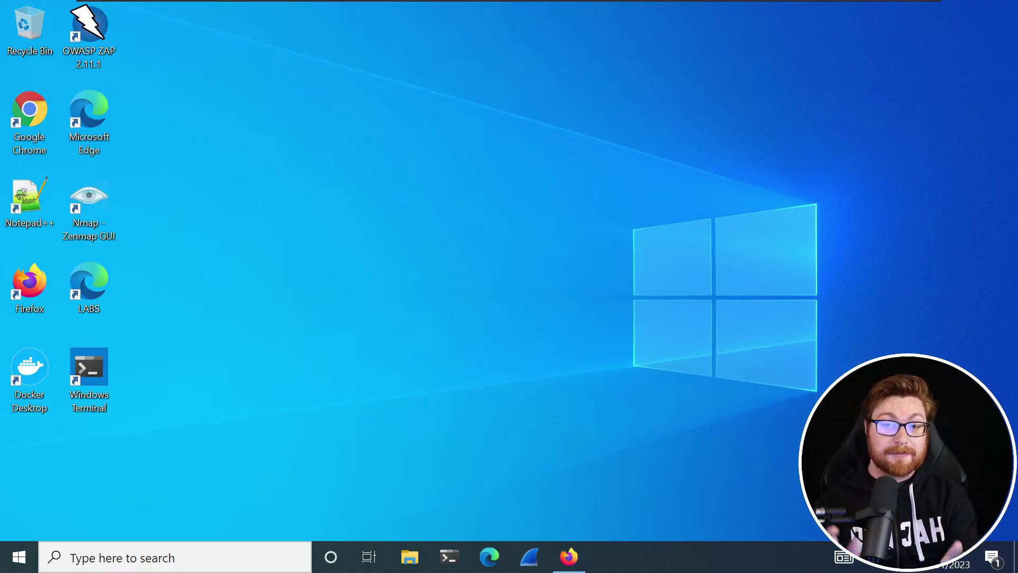
# Step: Launch Windows Terminal as administrator and allow it to make changes to the device
pyautogui.press('super')
pyautogui.write('term')
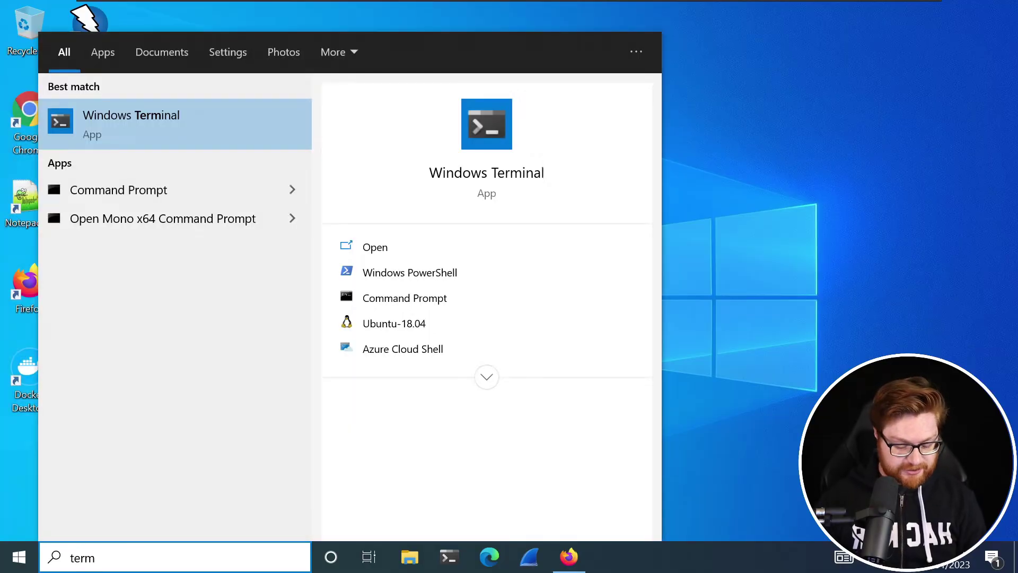
pyautogui.hotkey('ctrl', 'shift', 'Return')
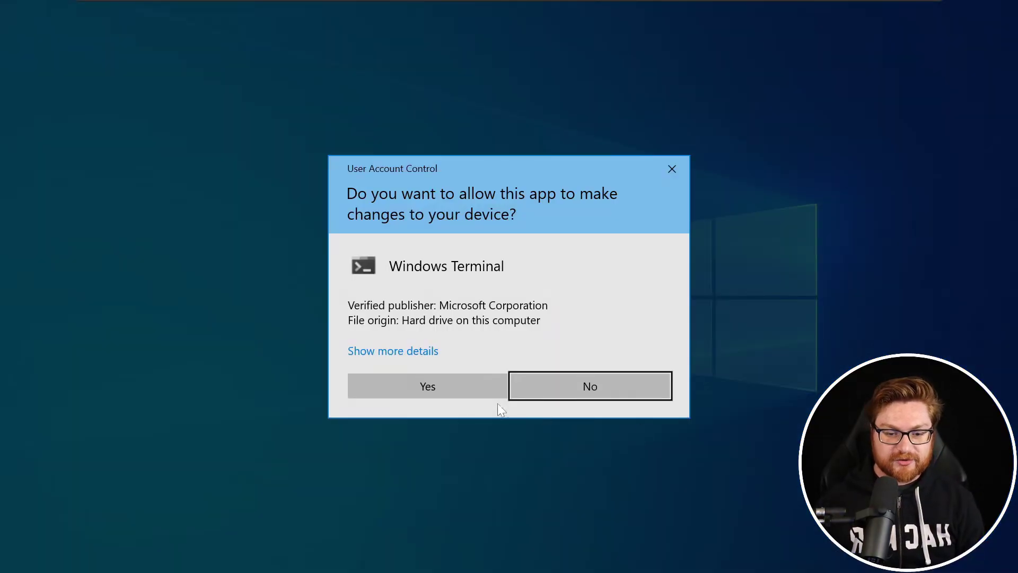
pyautogui.click(418, 393)
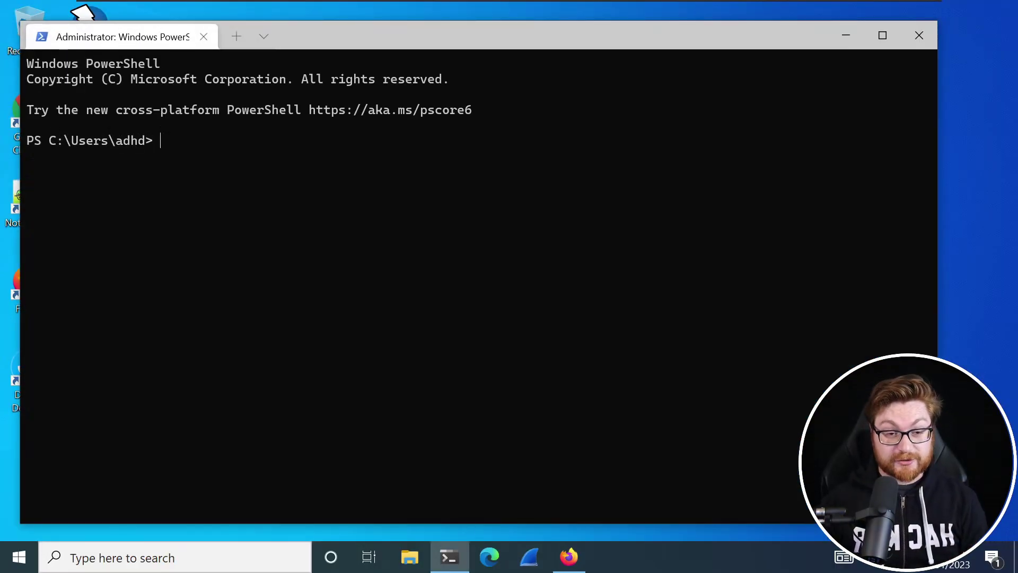
# Step: Make the terminal full screen and enlarge its text for easier reading
pyautogui.press('F11')
pyautogui.hotkey('ctrl', '=')
pyautogui.hotkey('ctrl', '=')
pyautogui.hotkey('ctrl', '=')
pyautogui.hotkey('ctrl', '=')
pyautogui.hotkey('ctrl', '=')
pyautogui.hotkey('ctrl', '=')
pyautogui.hotkey('ctrl', '=')
pyautogui.hotkey('ctrl', '=')
pyautogui.hotkey('ctrl', '=')
pyautogui.hotkey('ctrl', '=')
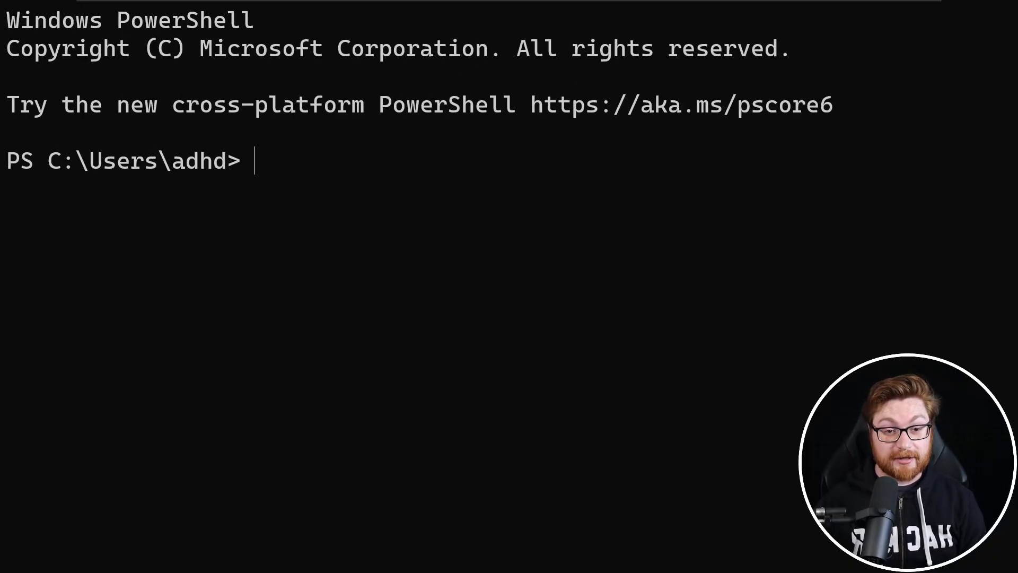
# Step: Change to the C:\tools directory and list its contents
pyautogui.write('cd C:\\To')
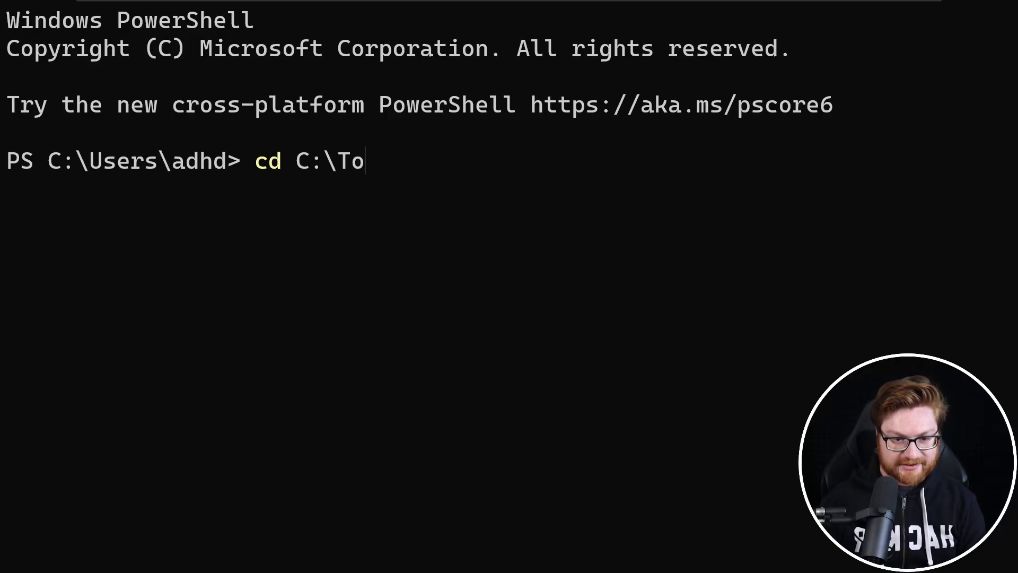
pyautogui.press('Tab')
pyautogui.press('Return')
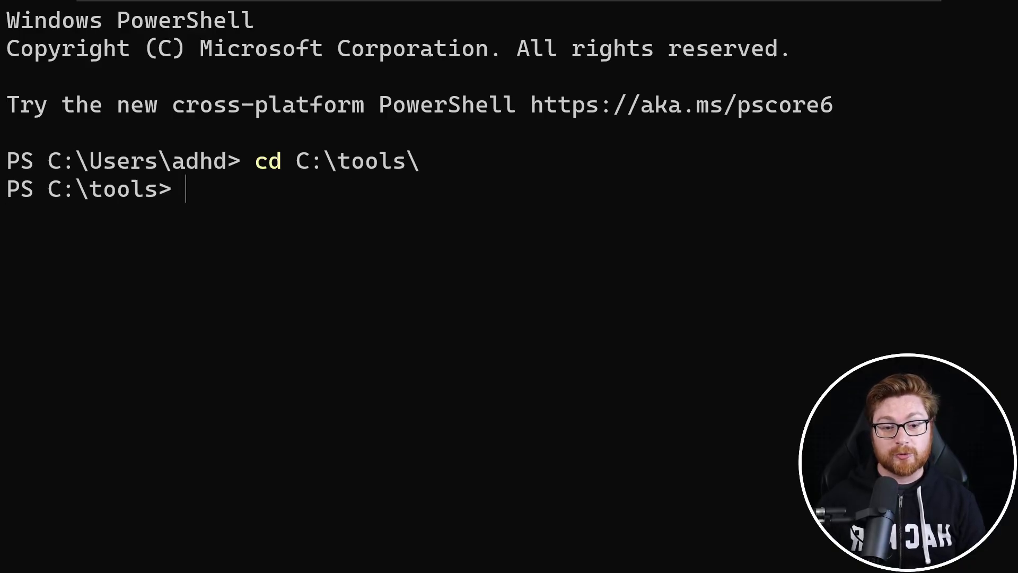
pyautogui.write('ls')
pyautogui.press('Return')
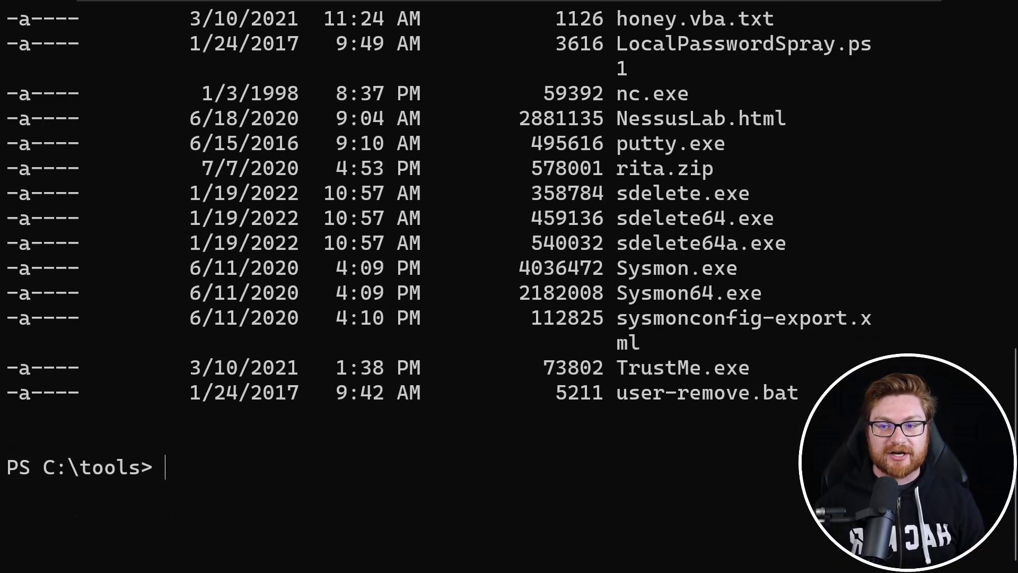
# Step: Locate the 200-user-gen.bat script in the listing and start a ./ command for it at the prompt
pyautogui.scroll(3, 509, 266)
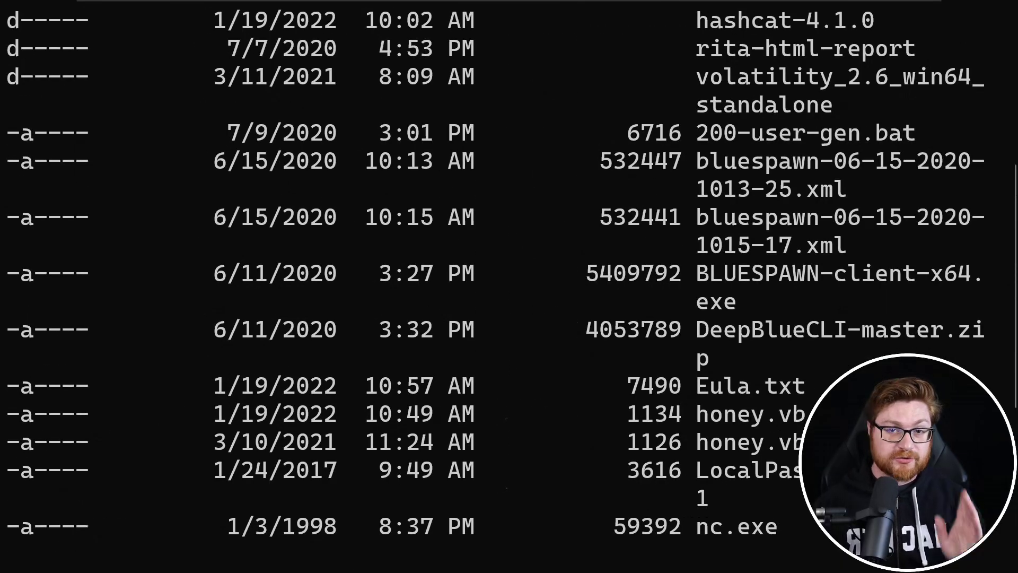
pyautogui.moveTo(698, 135); pyautogui.dragTo(826, 134)
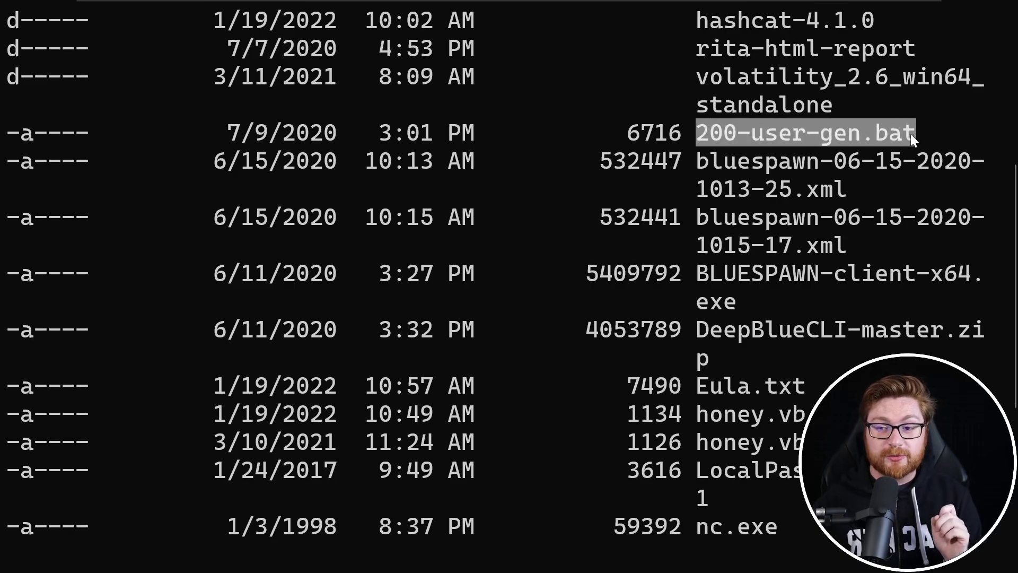
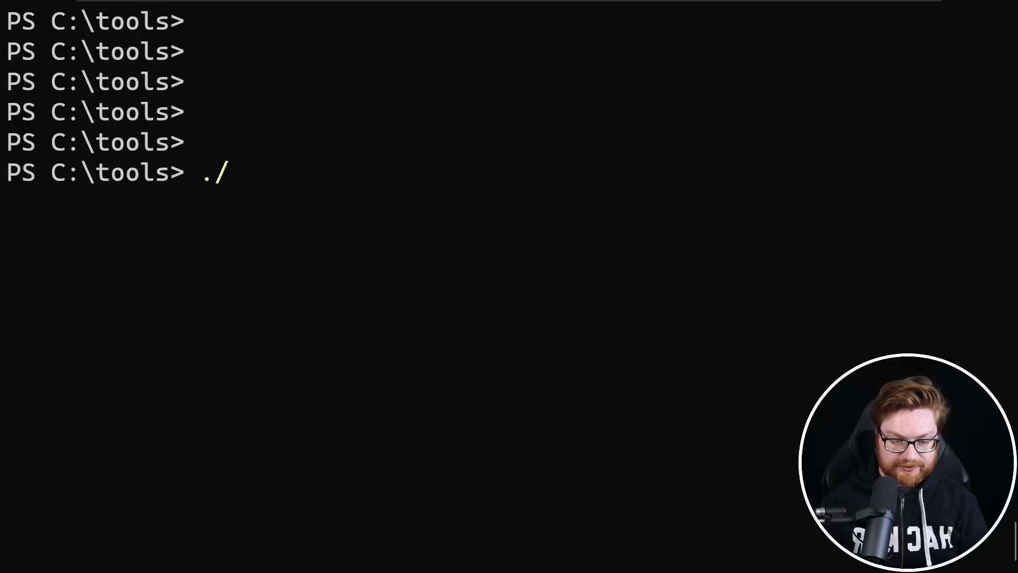
pyautogui.press('Tab')
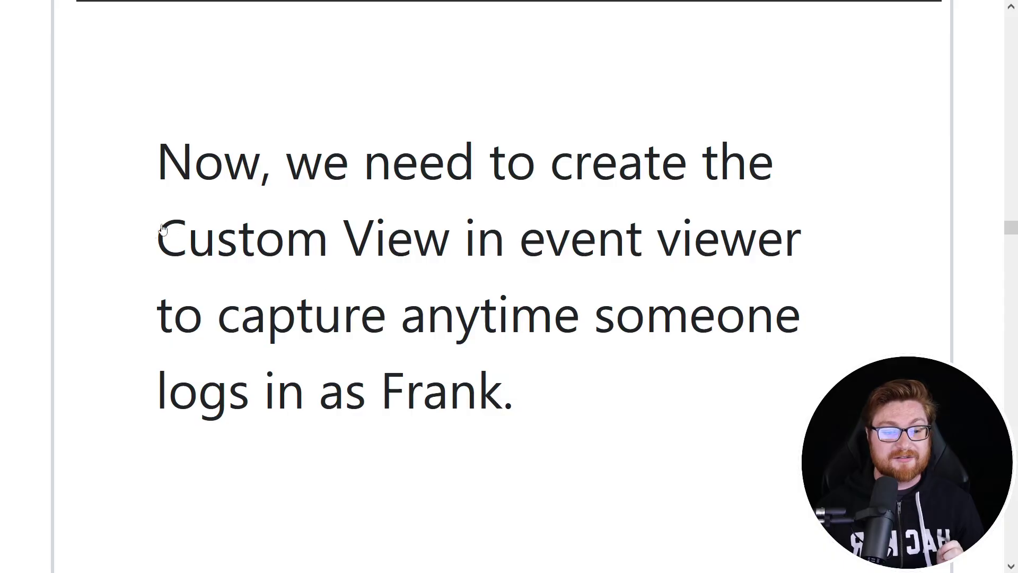
# Step: Read the lab instruction about creating an Event Viewer Custom View that captures logins to the decoy account
pyautogui.moveTo(155, 236); pyautogui.dragTo(802, 236)
pyautogui.click(801, 236)
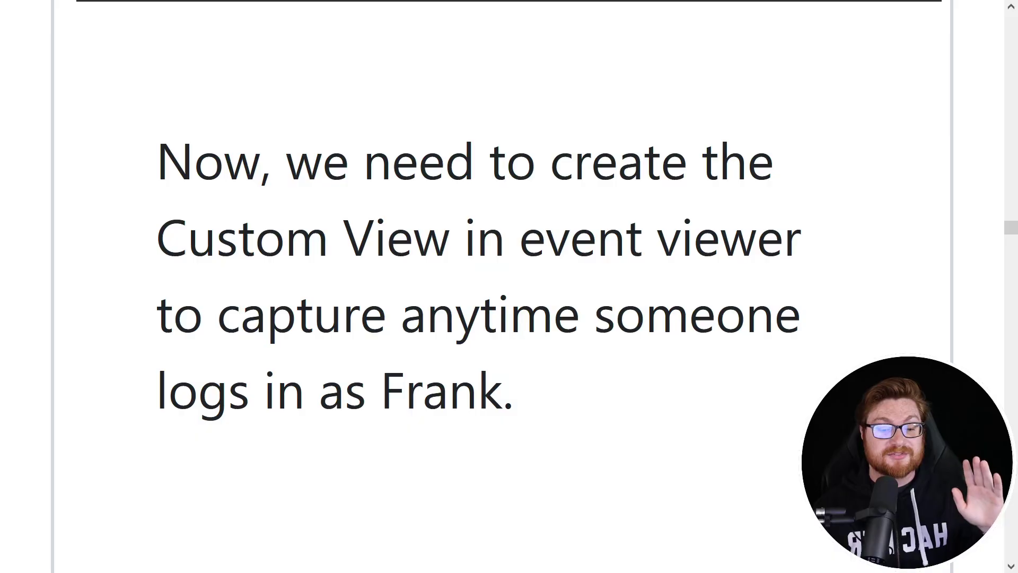
pyautogui.moveTo(156, 398); pyautogui.dragTo(528, 397)
pyautogui.click(568, 409)
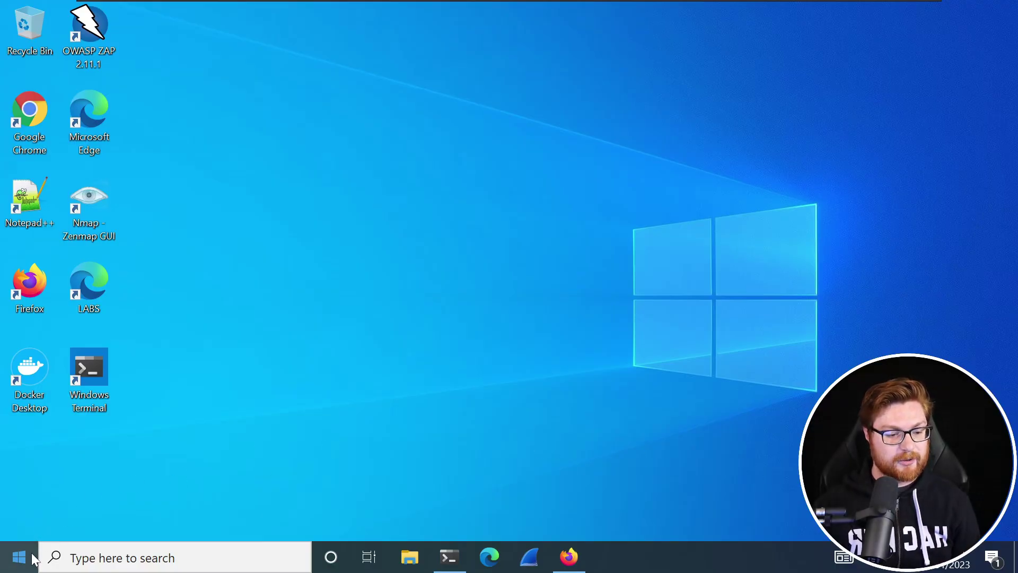
# Step: Open Event Viewer and expand the Windows Logs category
pyautogui.click(33, 557)
pyautogui.write('event')
pyautogui.click(114, 132)
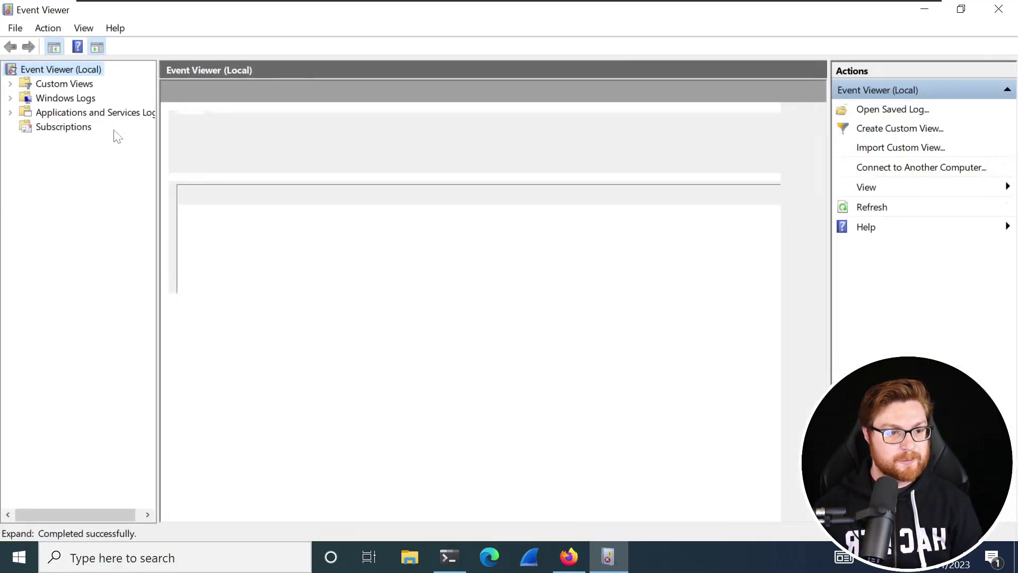
pyautogui.click(18, 98)
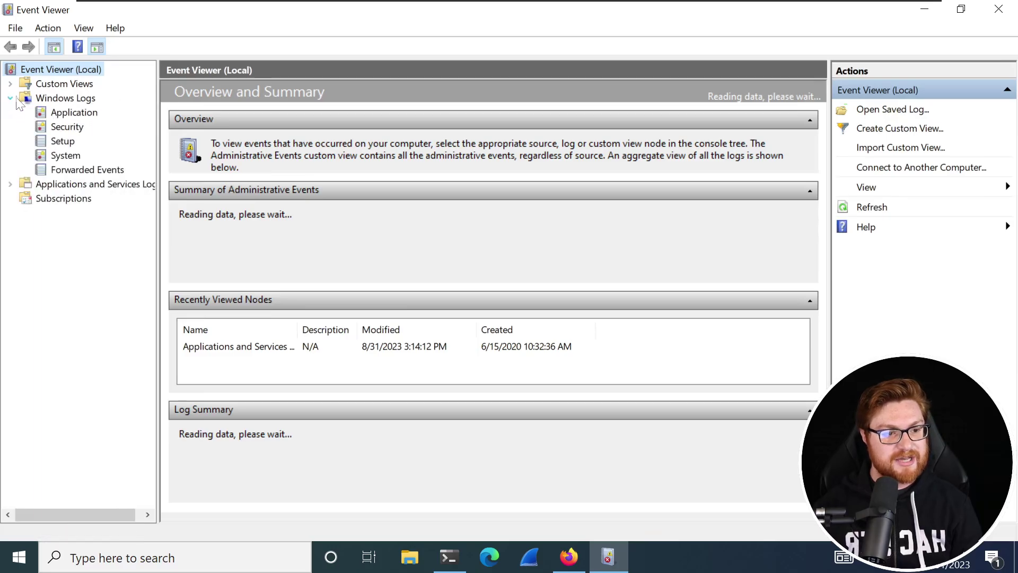
# Step: Start a custom view for the Security log and enable manual editing of its XML query, accepting the warning
pyautogui.click(56, 130)
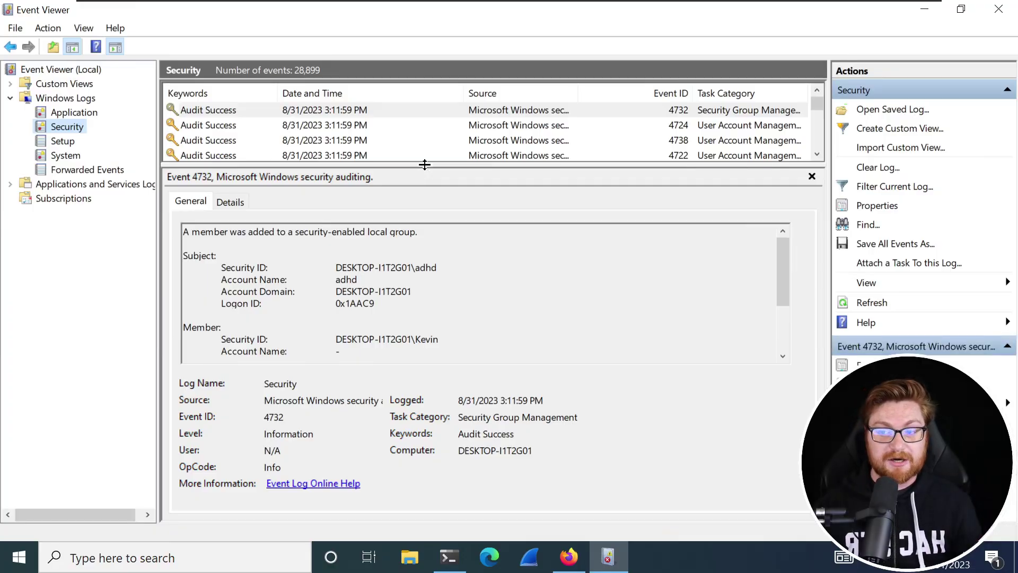
pyautogui.click(879, 134)
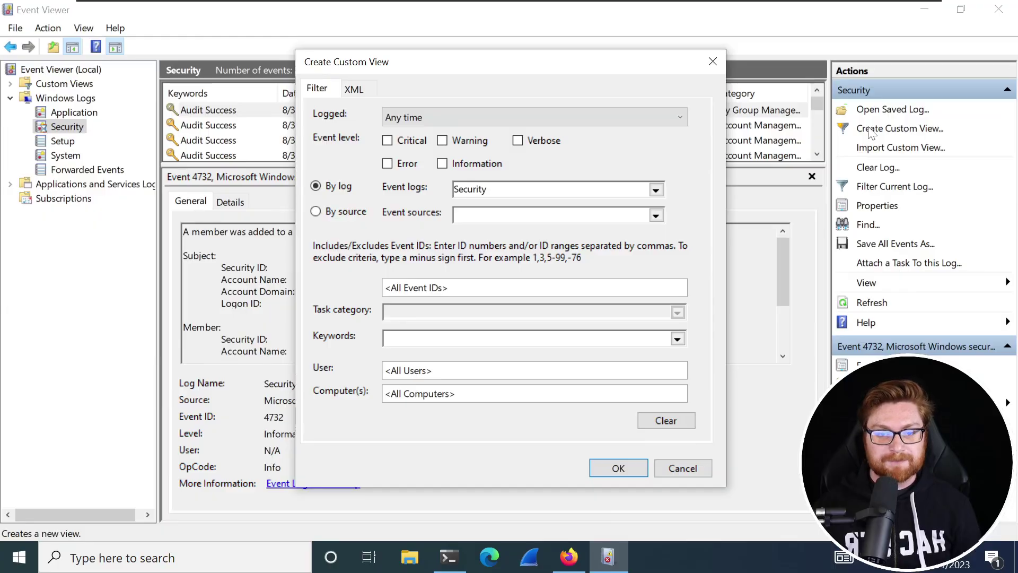
pyautogui.click(355, 89)
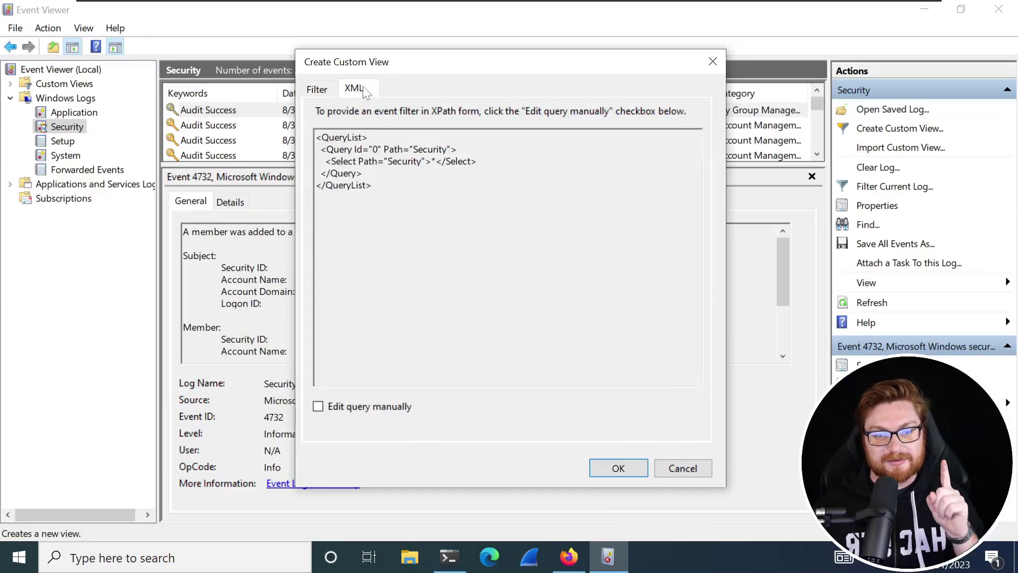
pyautogui.scroll(10, 472, 193)
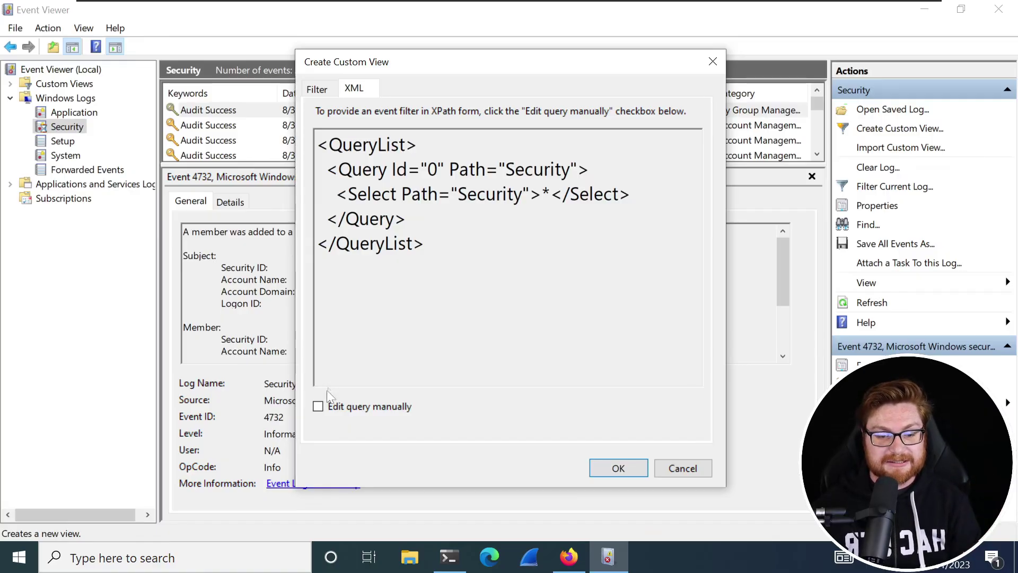
pyautogui.click(318, 406)
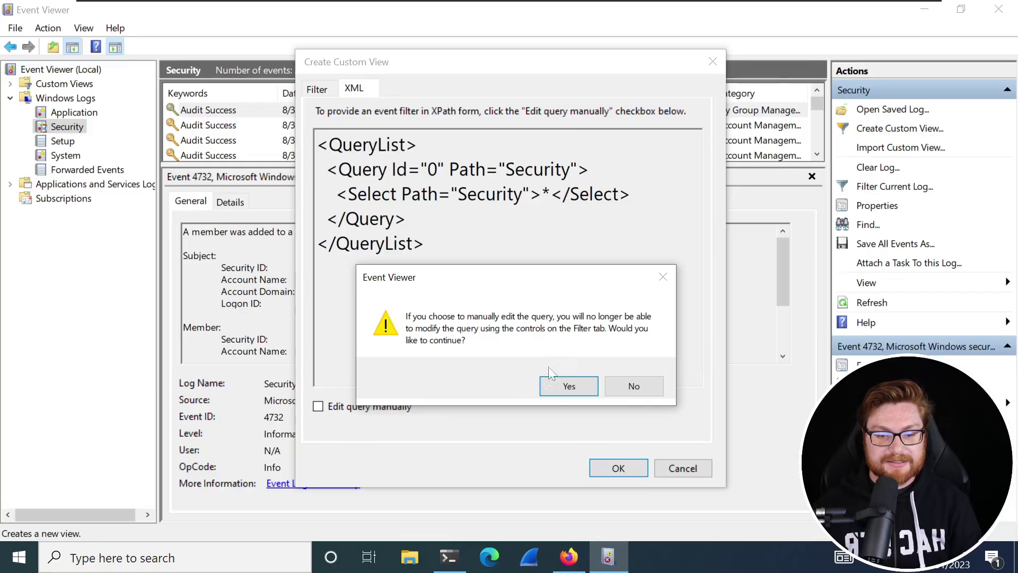
pyautogui.click(569, 386)
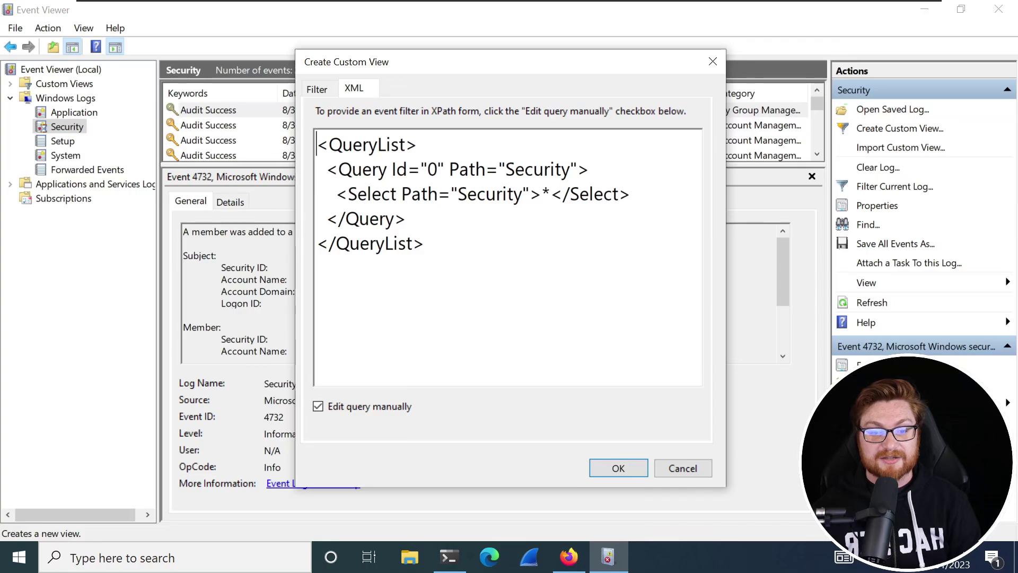
pyautogui.hotkey('ctrl', 'a')
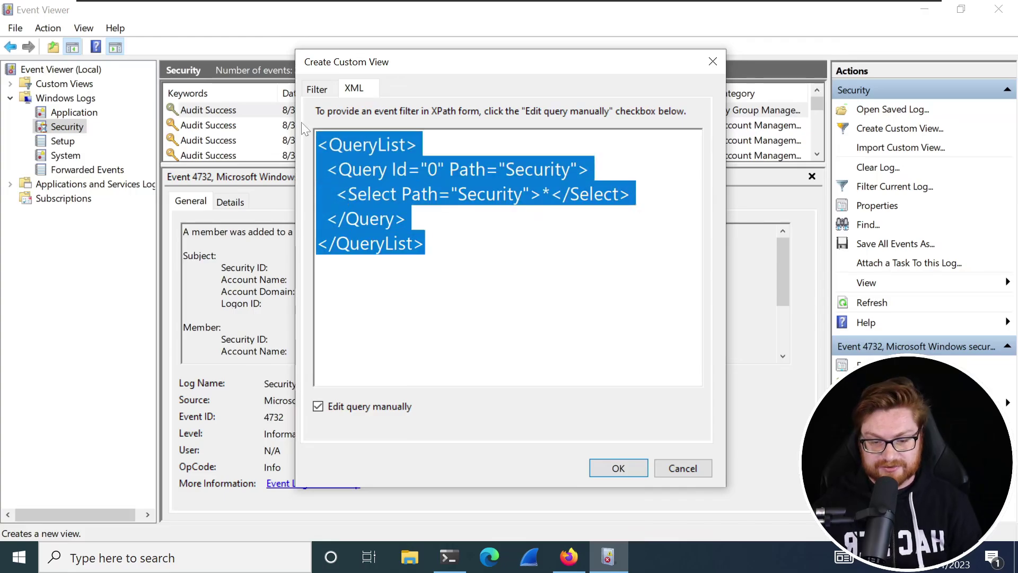
pyautogui.press('Delete')
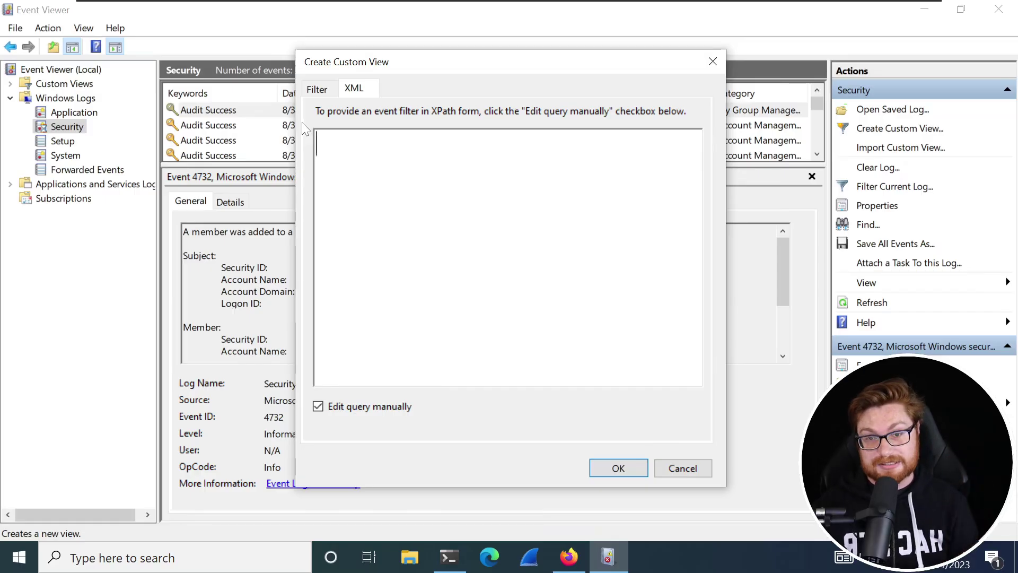
pyautogui.hotkey('ctrl', 'z')
pyautogui.click(407, 219)
pyautogui.moveTo(336, 194); pyautogui.dragTo(635, 194)
pyautogui.click(425, 243)
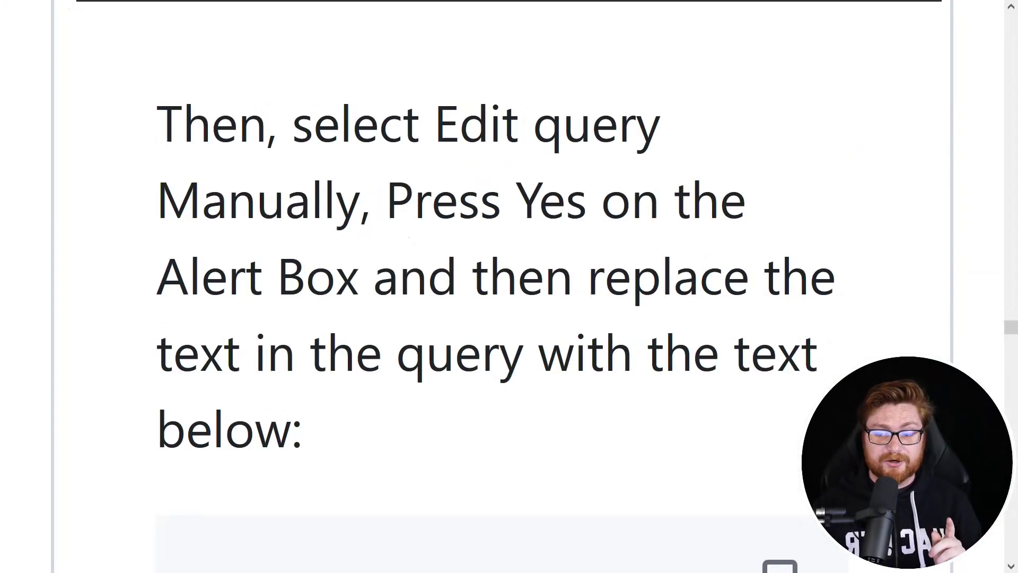
# Step: Switch to the lab page, review the replacement QueryList code including its TargetUserName condition, and copy it
pyautogui.scroll(-4, 496, 318)
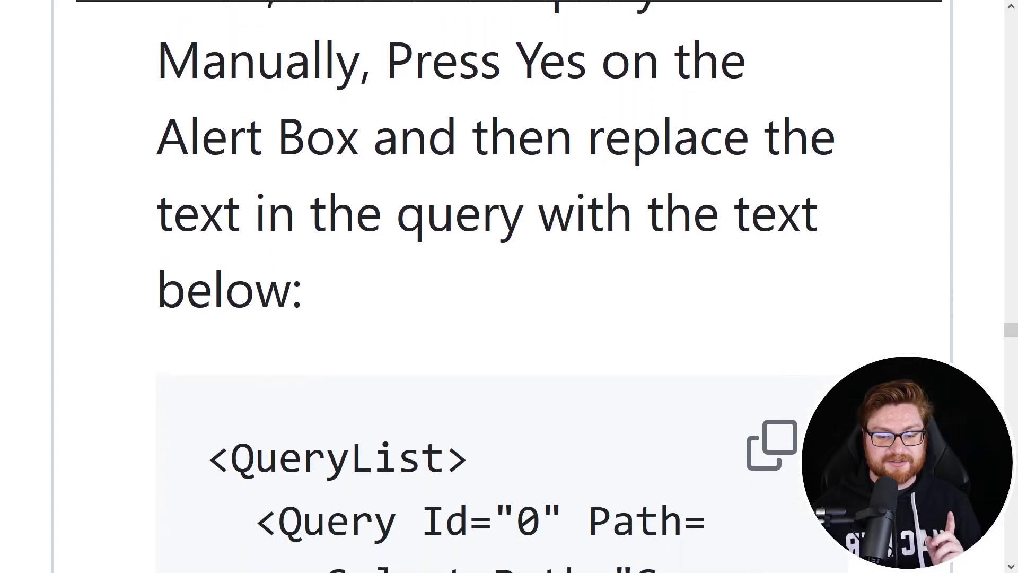
pyautogui.scroll(-4, 496, 318)
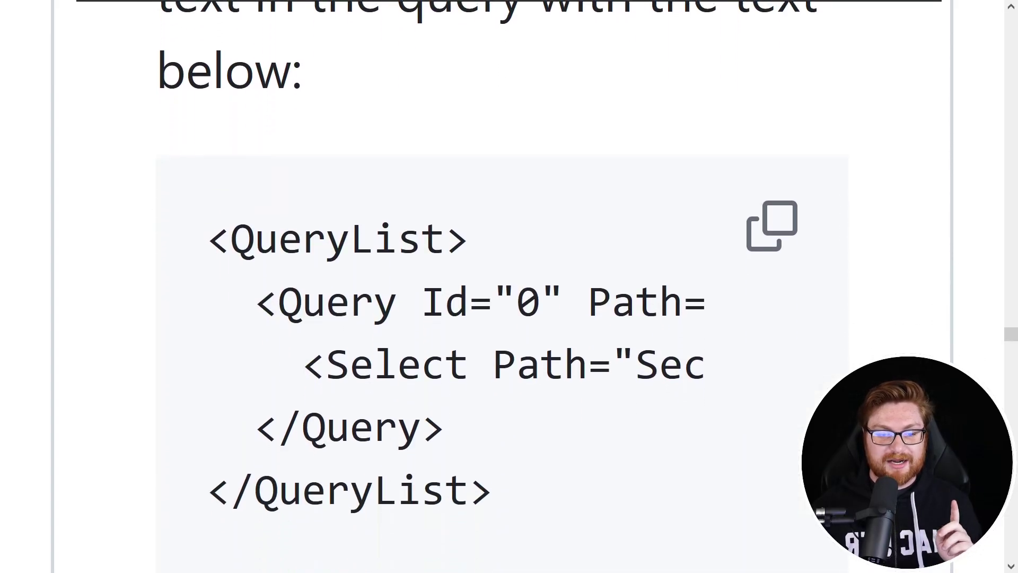
pyautogui.scroll(-1, 496, 318)
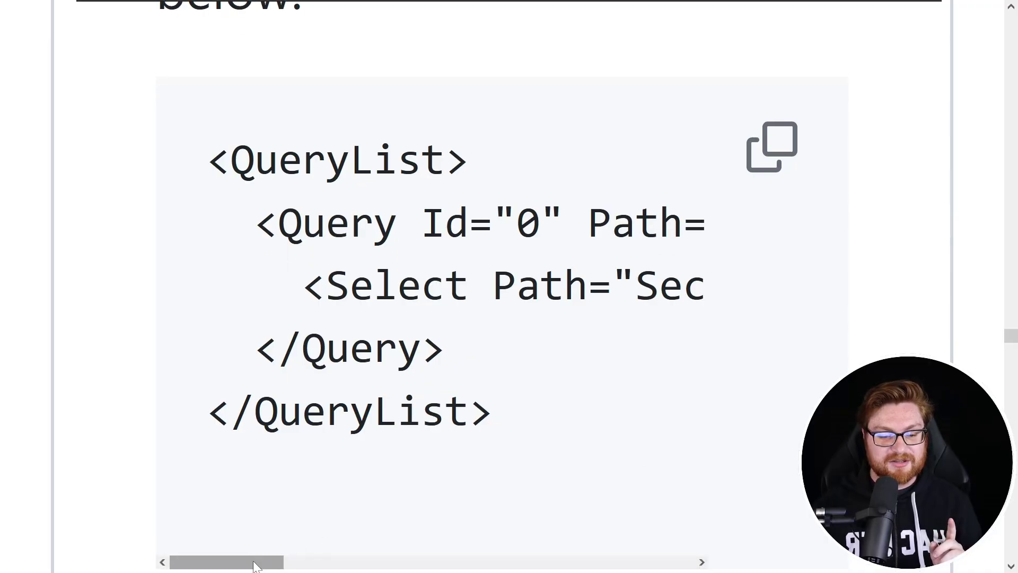
pyautogui.moveTo(259, 561); pyautogui.dragTo(647, 554)
pyautogui.moveTo(397, 285); pyautogui.dragTo(515, 285)
pyautogui.click(548, 324)
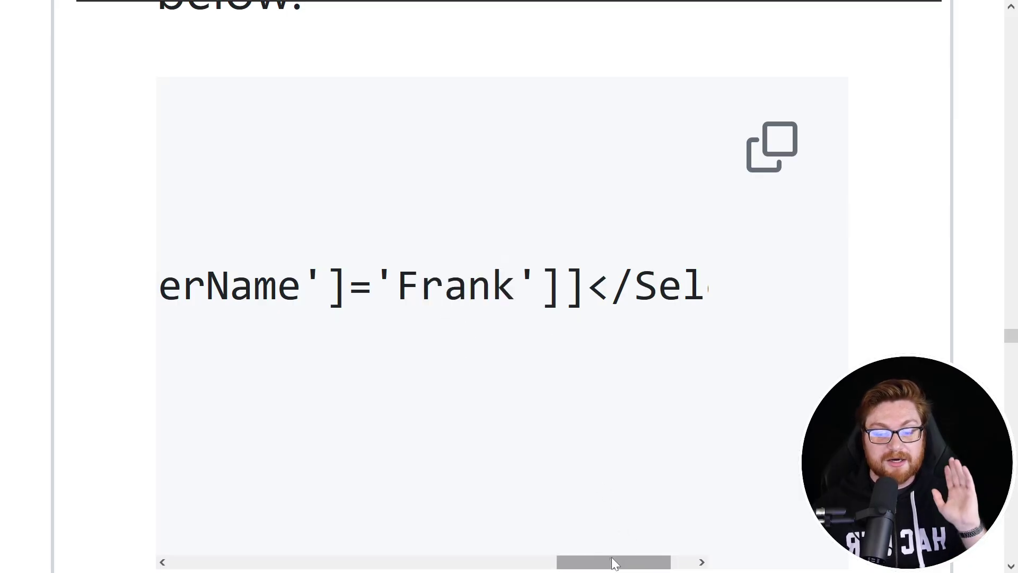
pyautogui.moveTo(609, 558); pyautogui.dragTo(233, 533)
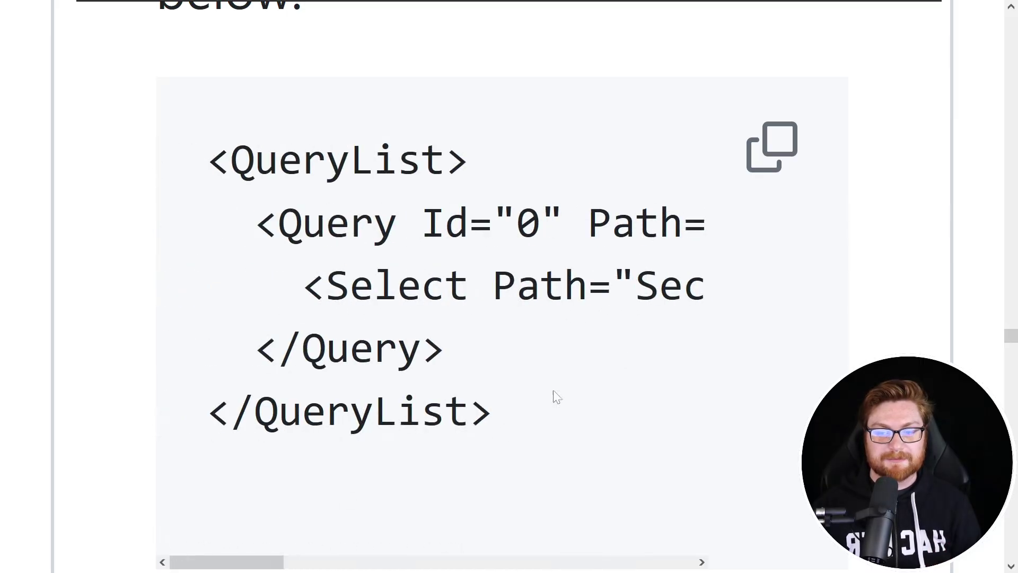
pyautogui.click(790, 146)
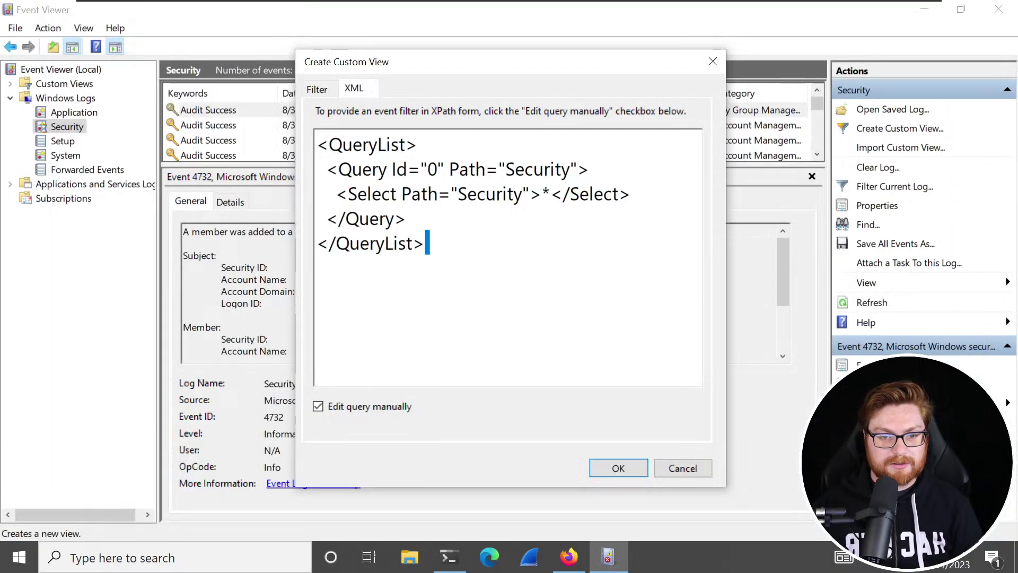
# Step: Replace the custom view's XML query with the copied one and save the view as HoneyUser
pyautogui.hotkey('ctrl', 'a')
pyautogui.press('Delete')
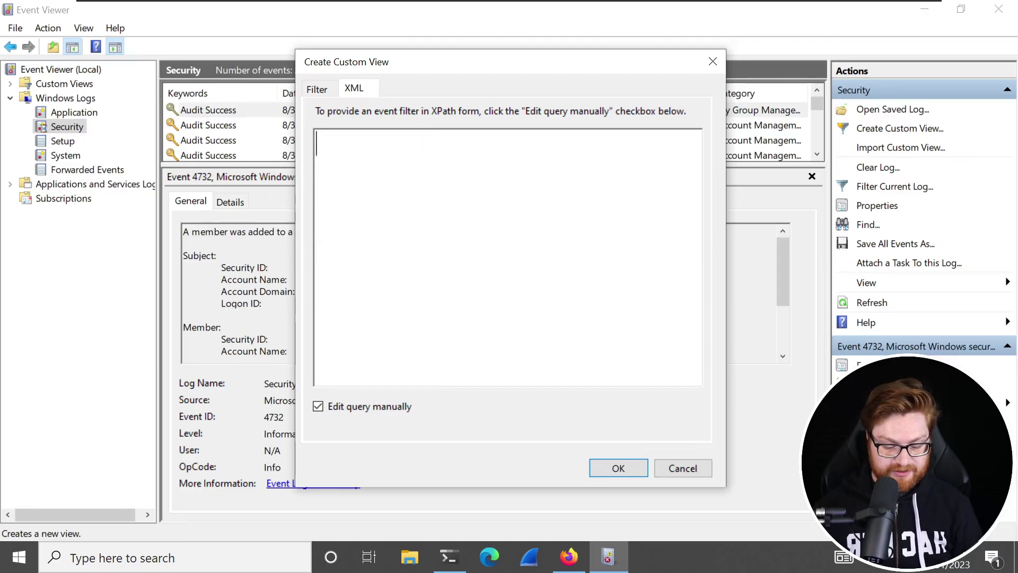
pyautogui.hotkey('ctrl', 'v')
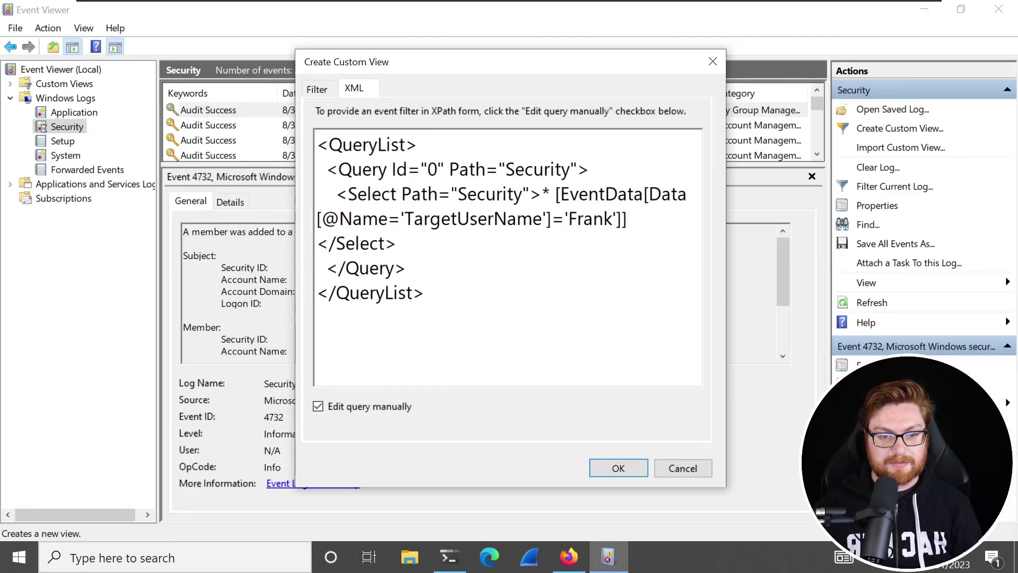
pyautogui.click(608, 467)
pyautogui.write('HoneyUser')
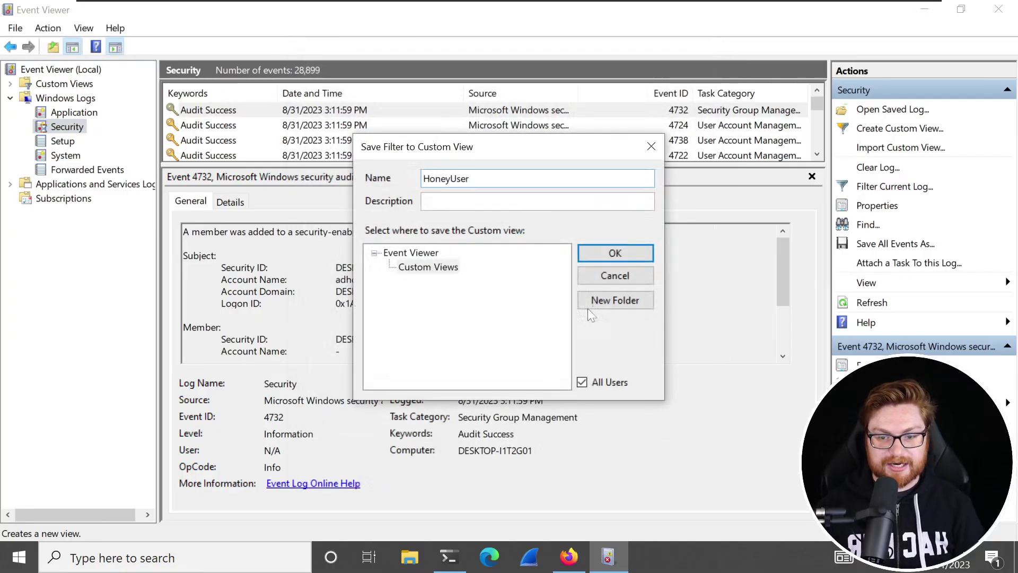
pyautogui.click(605, 254)
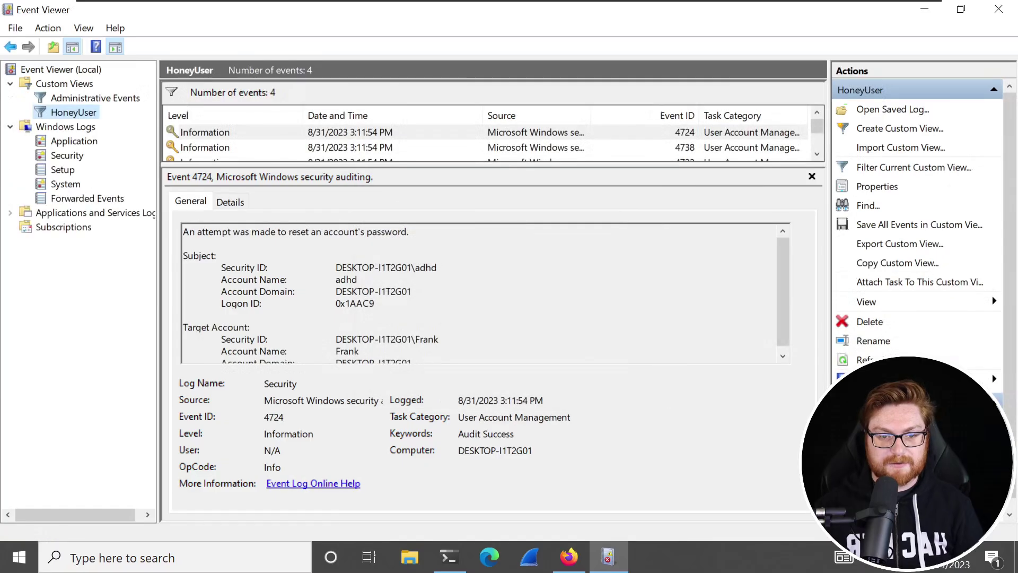
# Step: Enlarge the HoneyUser event list and look through the details of each event, ending on event 4722
pyautogui.moveTo(450, 175); pyautogui.dragTo(445, 222)
pyautogui.click(347, 133)
pyautogui.press('Down')
pyautogui.press('Down')
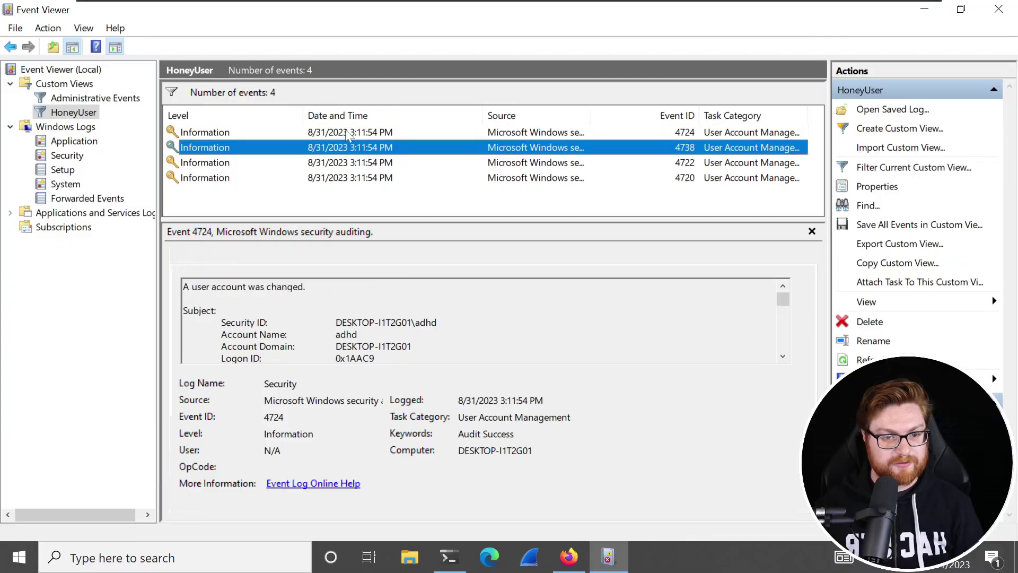
pyautogui.press('Down')
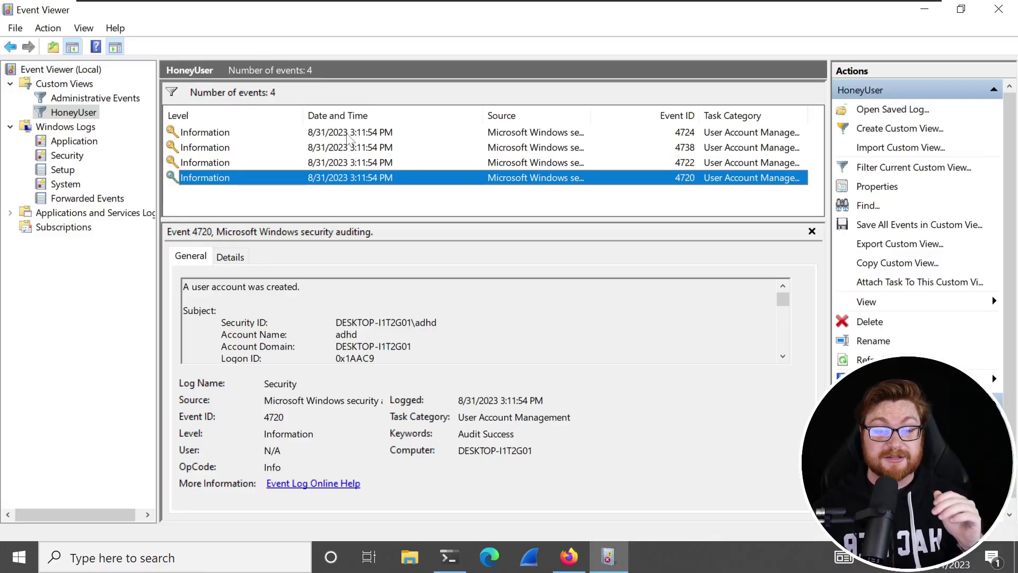
pyautogui.click(349, 134)
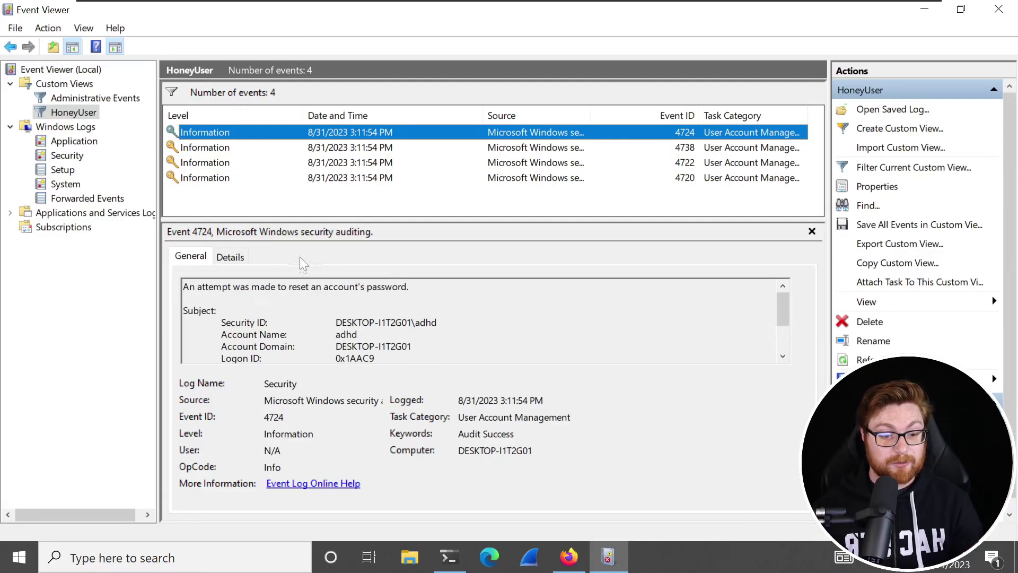
pyautogui.click(363, 148)
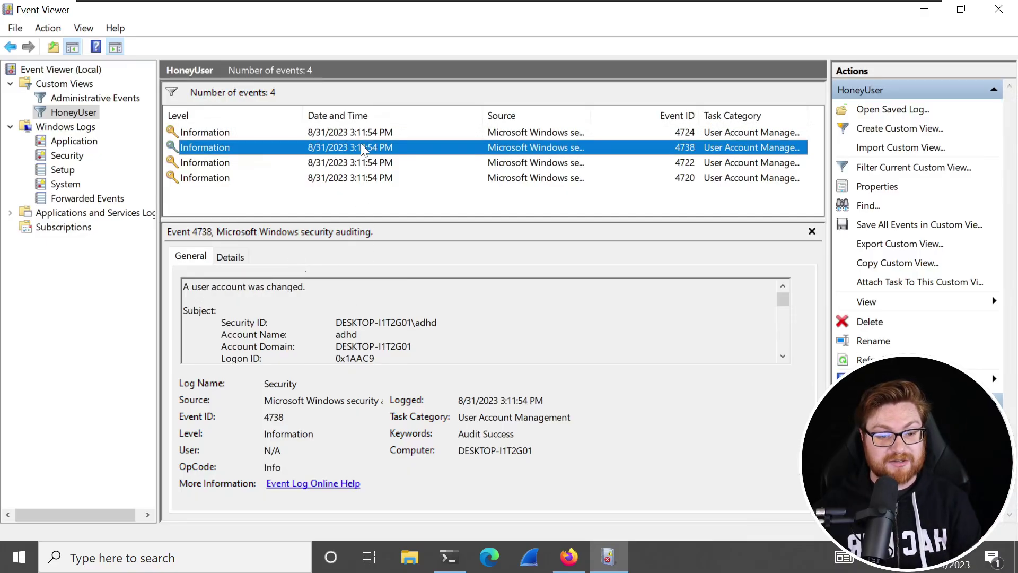
pyautogui.click(359, 163)
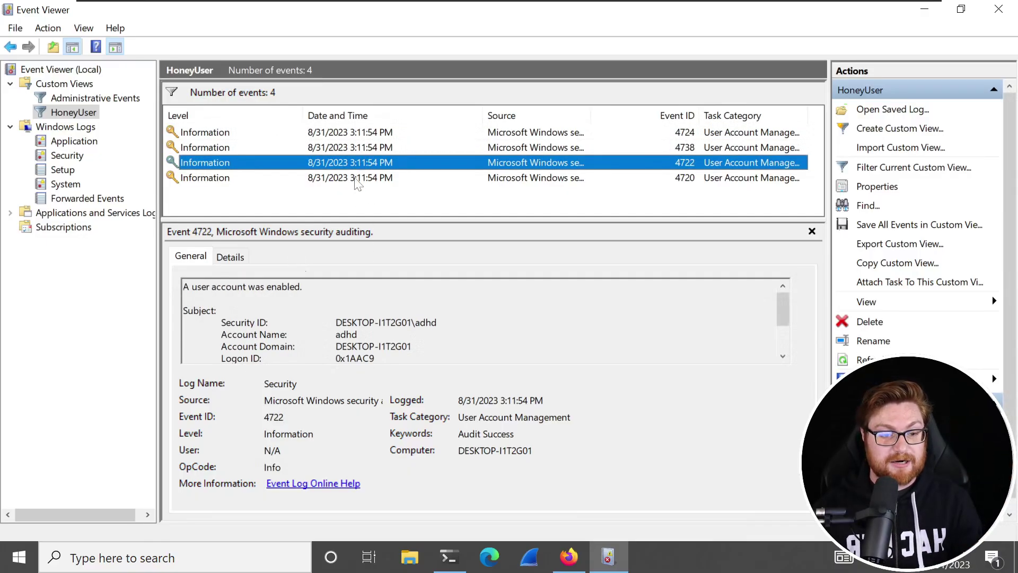
pyautogui.click(356, 180)
pyautogui.click(350, 164)
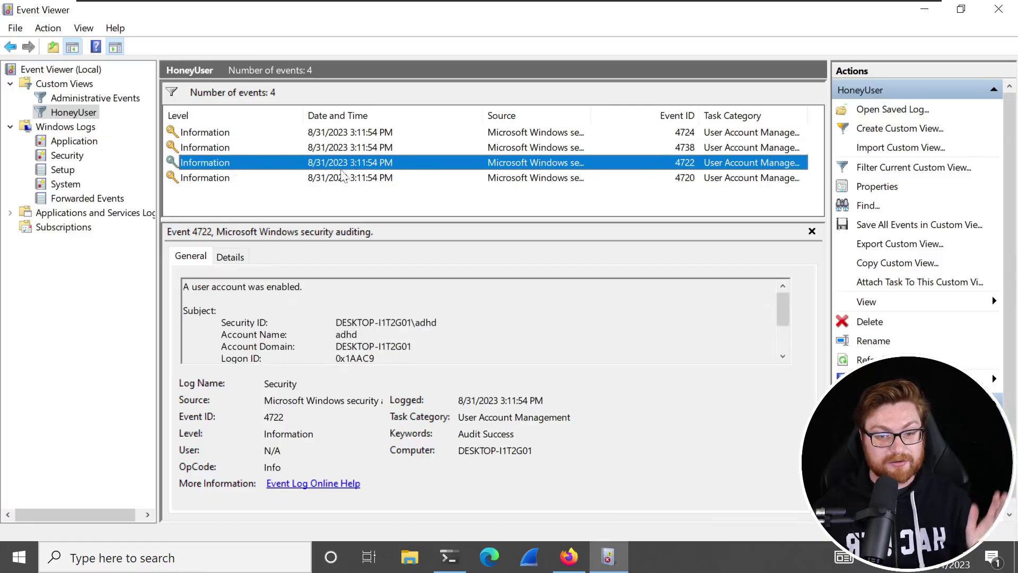
# Step: Examine the Target Account section in the description of event 4722
pyautogui.scroll(-2, 478, 323)
pyautogui.moveTo(221, 334); pyautogui.dragTo(440, 334)
pyautogui.click(249, 322)
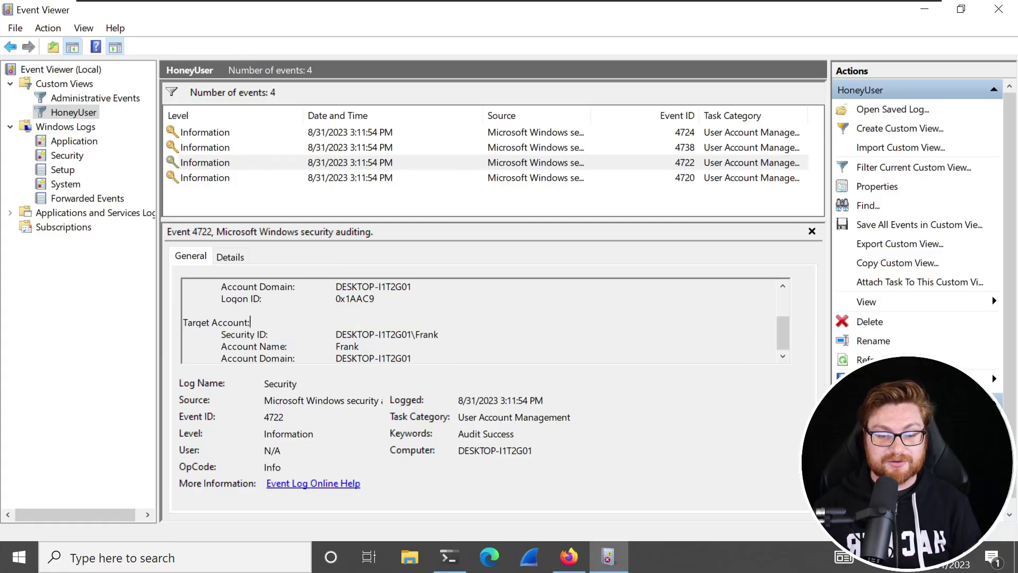
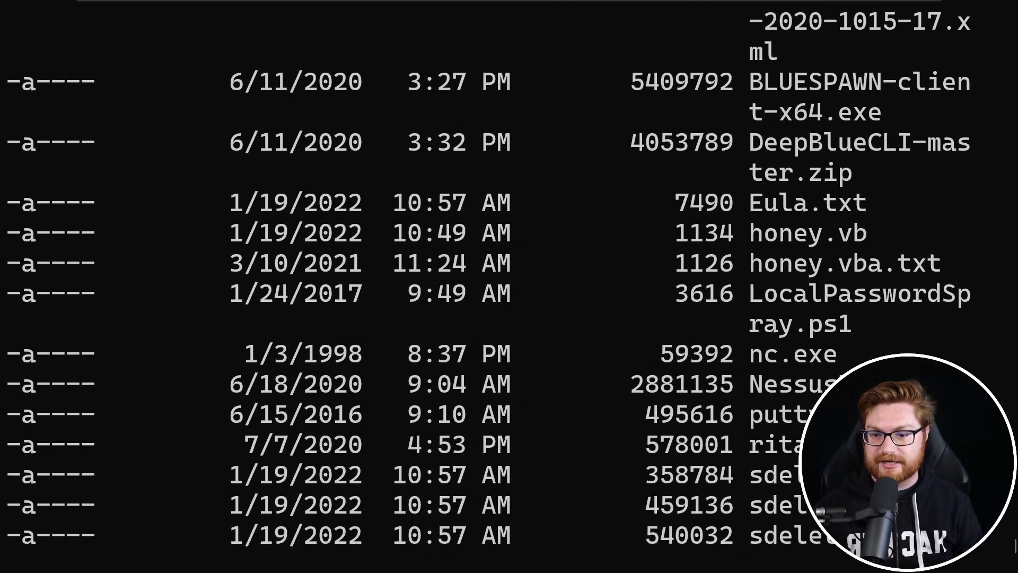
# Step: Switch to the PowerShell terminal, clear the screen and set the execution policy to RemoteSigned
pyautogui.scroll(-1, 756, 300)
pyautogui.scroll(-2, 762, 371)
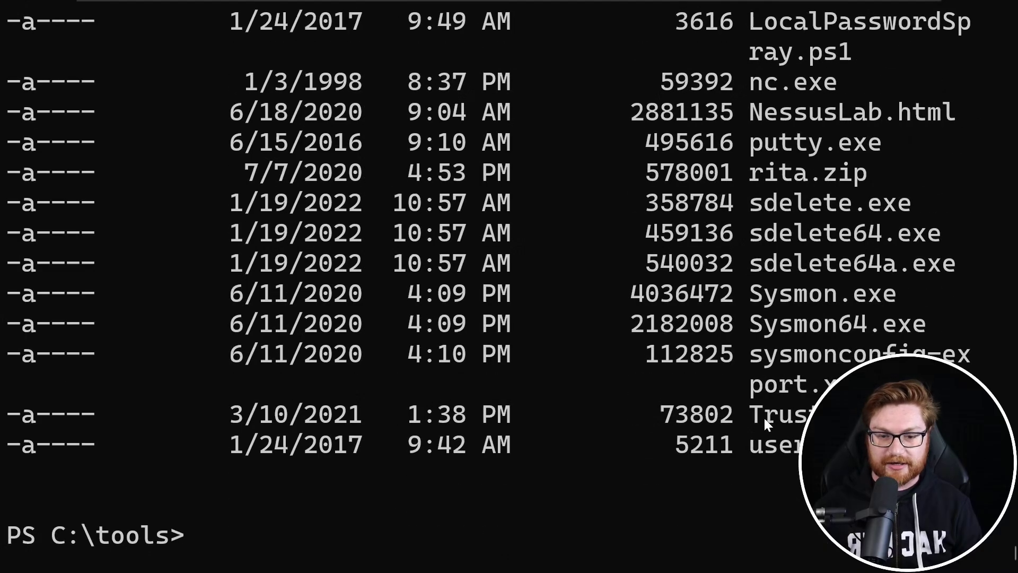
pyautogui.press('Return')
pyautogui.hotkey('ctrl', 'l')
pyautogui.press('Return')
pyautogui.press('Return')
pyautogui.write('Set-ExecutionPolicy ')
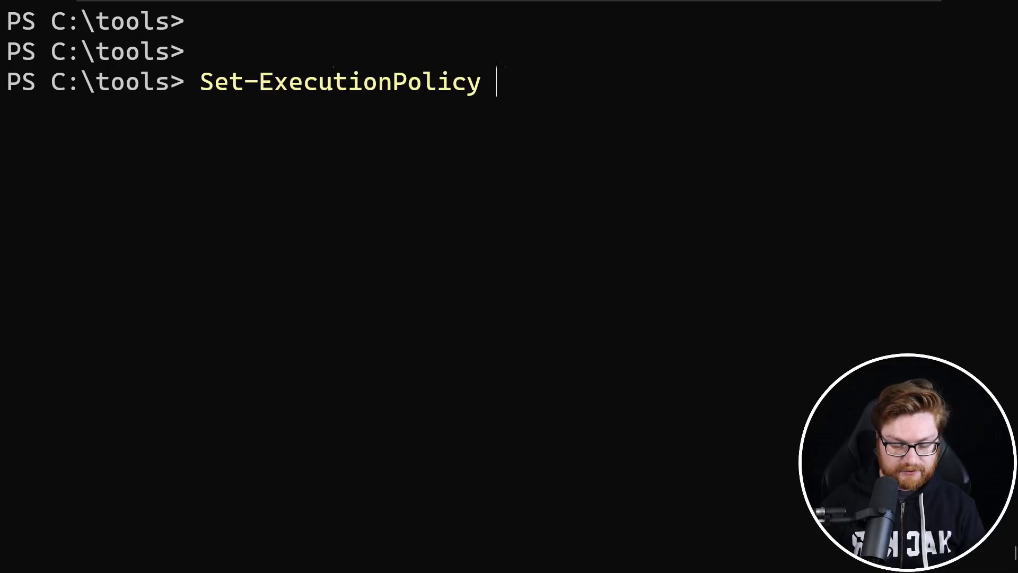
pyautogui.write('RemoteSigned')
pyautogui.press('Return')
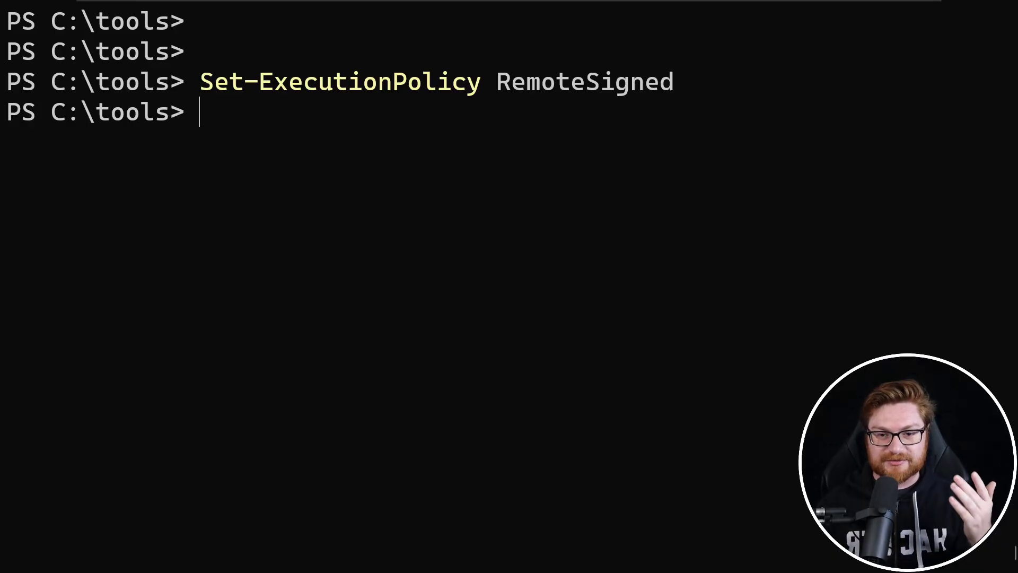
# Step: Begin an Import-Module command for a script in C:\tools, and enter Get-Command | findstr LocalPassword to look for its command
pyautogui.press('Return')
pyautogui.write('Impor')
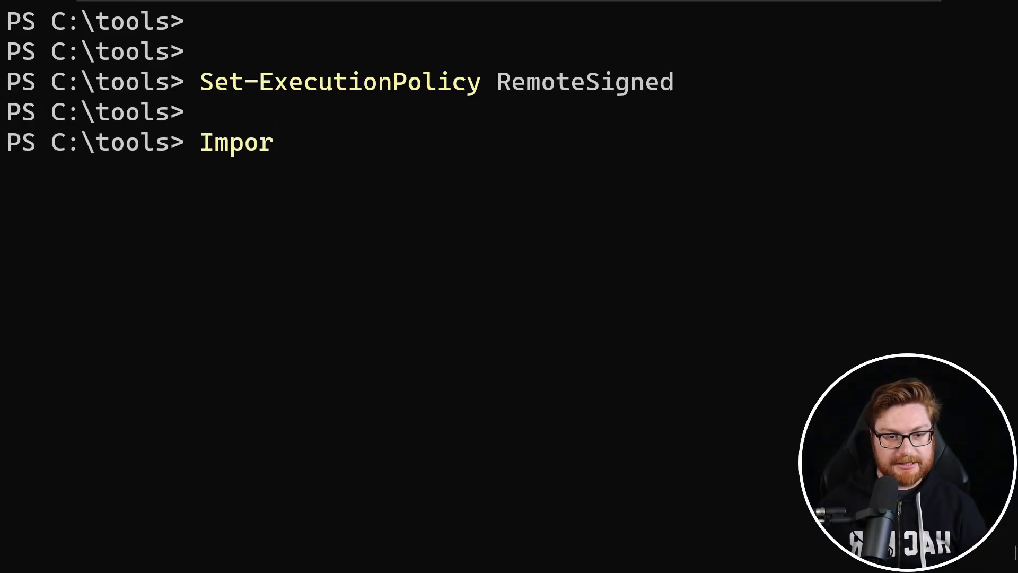
pyautogui.write('t-Module .')
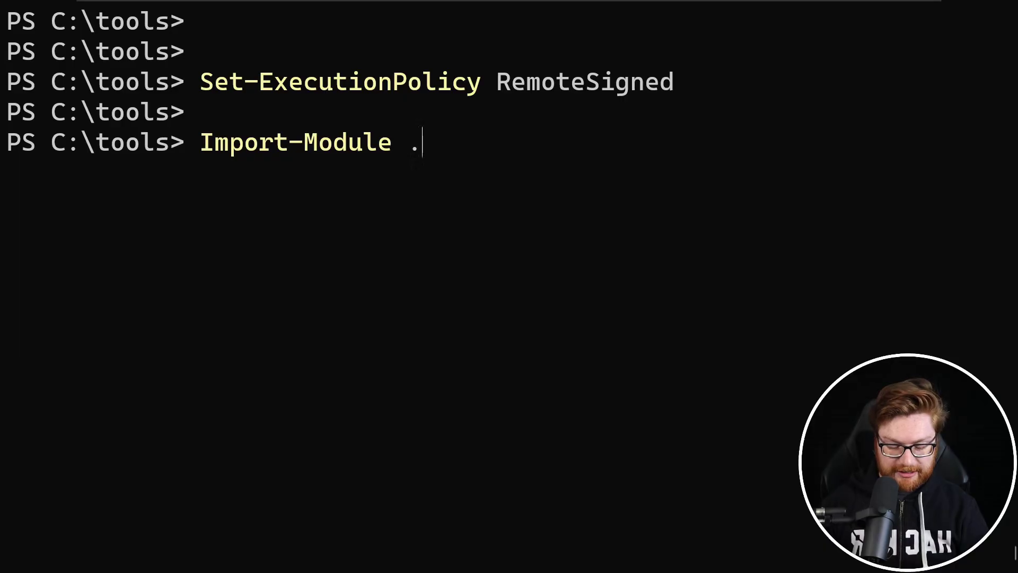
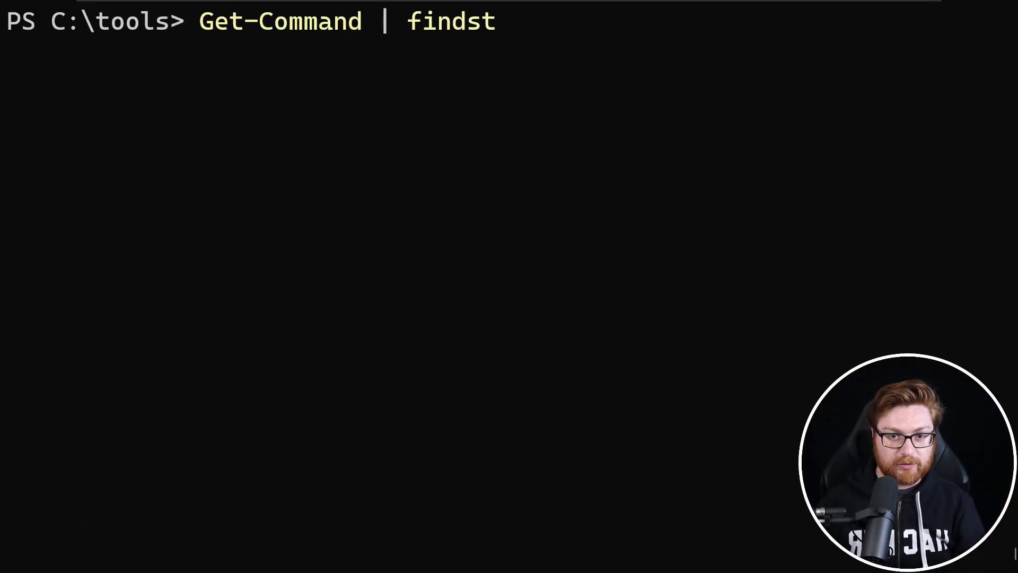
pyautogui.write('| findstr LocalPassword')
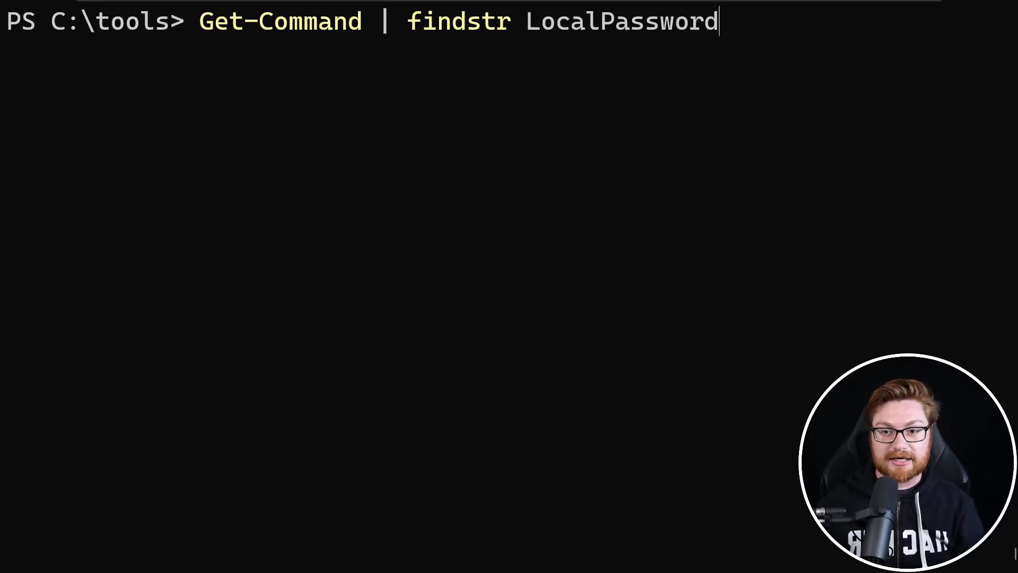
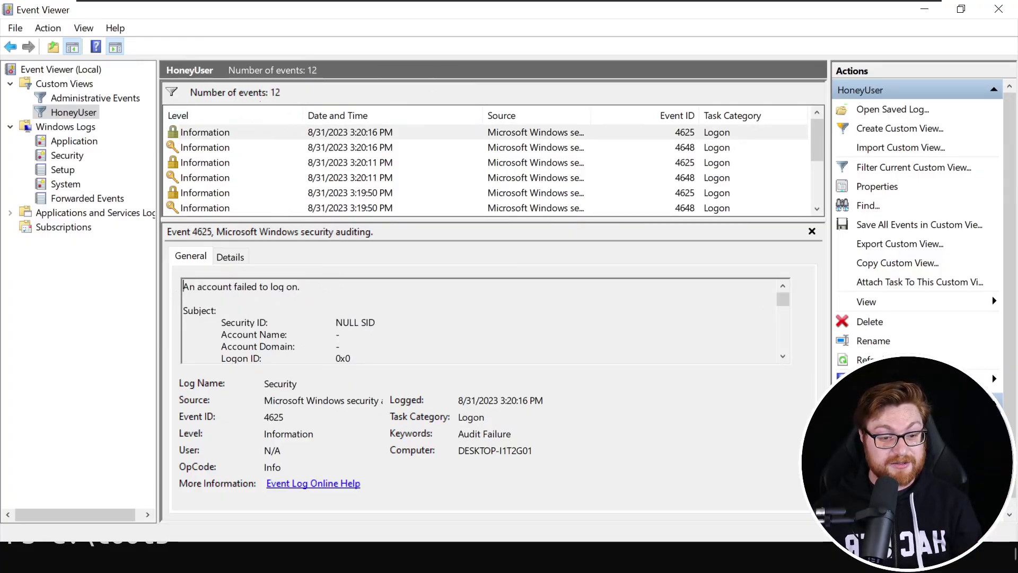
# Step: Examine the newest failed logon event 4625, from its opening message to the account for which the logon failed
pyautogui.moveTo(301, 287); pyautogui.dragTo(183, 287)
pyautogui.click(183, 286)
pyautogui.moveTo(301, 287); pyautogui.dragTo(183, 287)
pyautogui.scroll(-2, 478, 318)
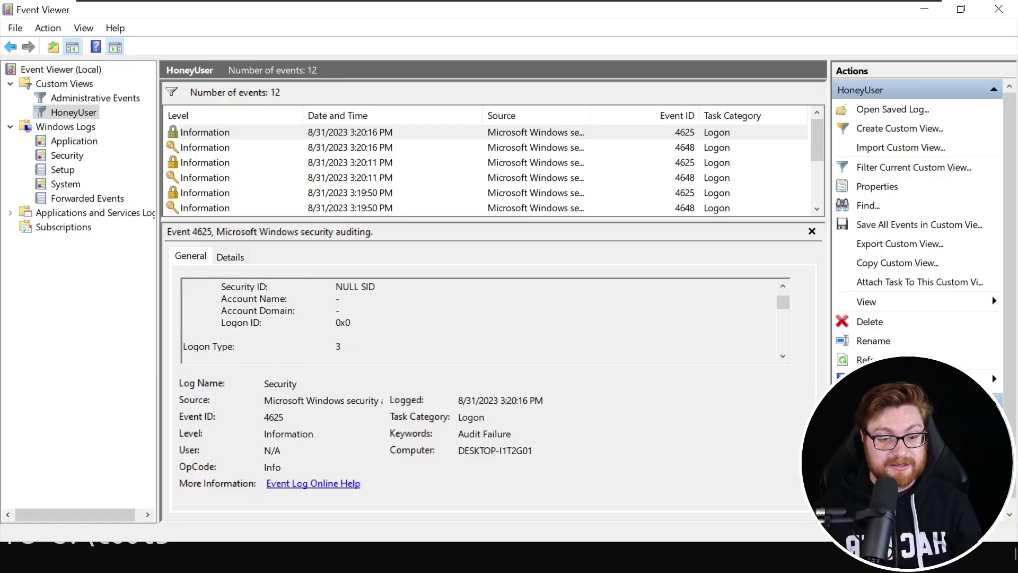
pyautogui.scroll(-2, 477, 321)
pyautogui.moveTo(362, 322); pyautogui.dragTo(222, 322)
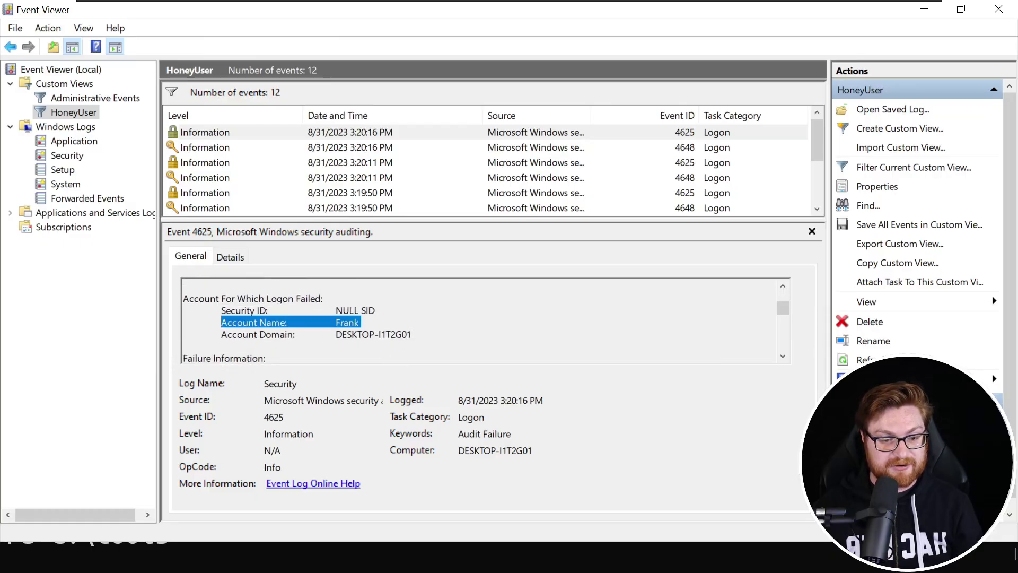
# Step: Read the descriptions of the 4648 logon events from 3:20:16 PM and 3:20:11 PM, checking whose credentials were used
pyautogui.click(203, 148)
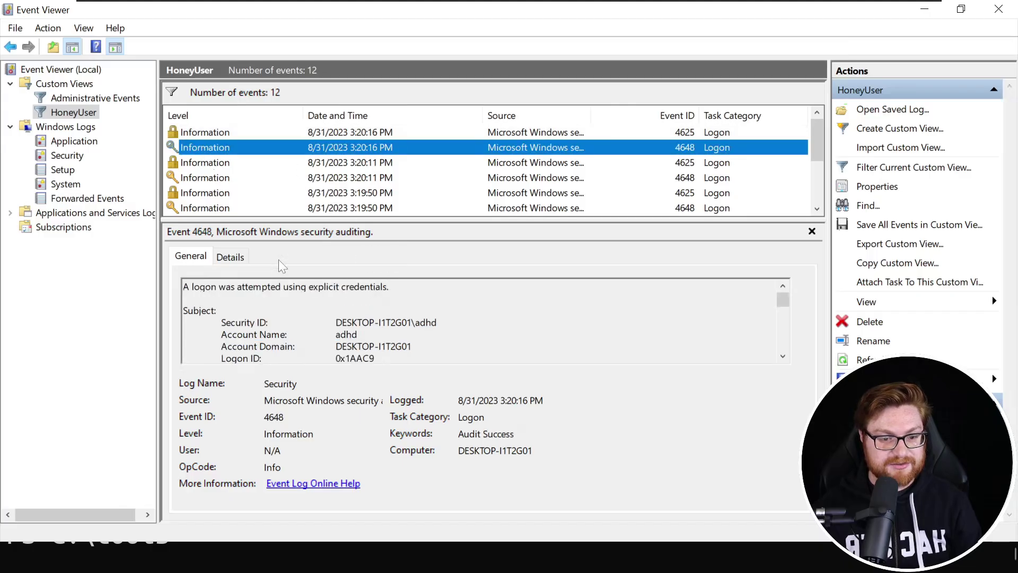
pyautogui.moveTo(192, 287); pyautogui.dragTo(386, 286)
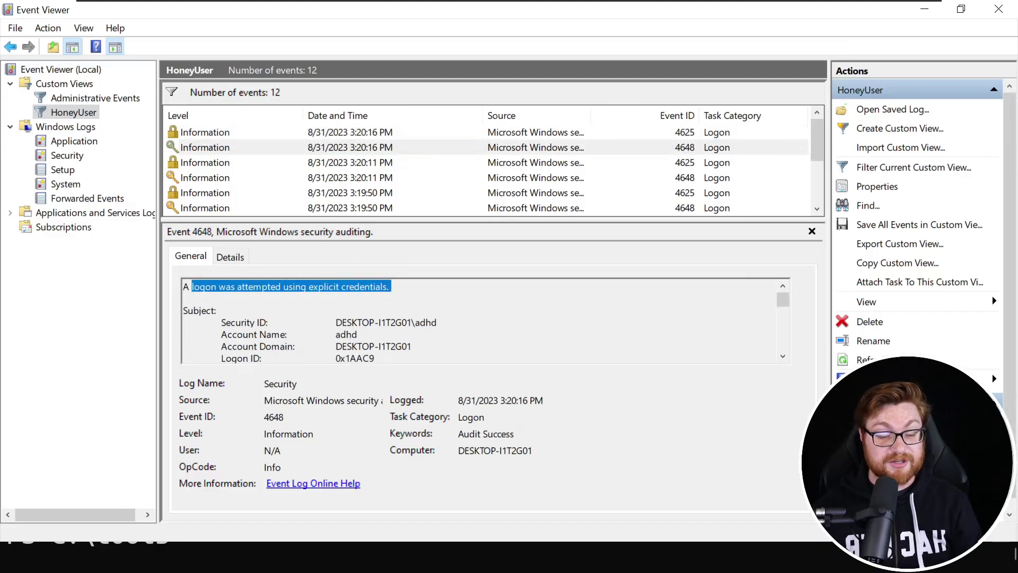
pyautogui.scroll(-3, 483, 321)
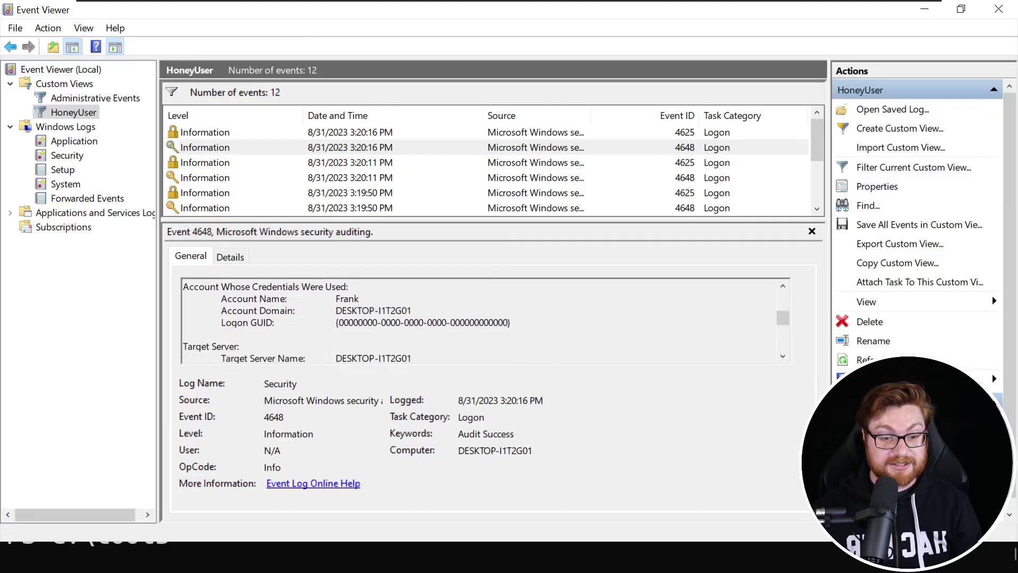
pyautogui.scroll(-2, 483, 321)
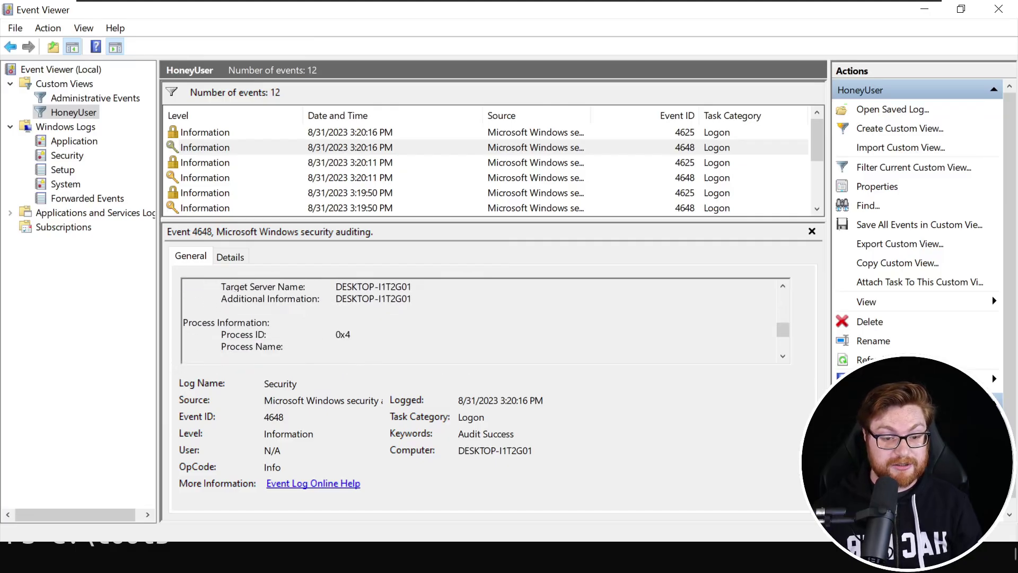
pyautogui.click(205, 178)
pyautogui.scroll(-2, 483, 321)
pyautogui.scroll(-1, 345, 318)
# Step: Review the descriptions of the 4625 and 4648 logon events from 3:19:50 PM for the targeted account
pyautogui.click(341, 195)
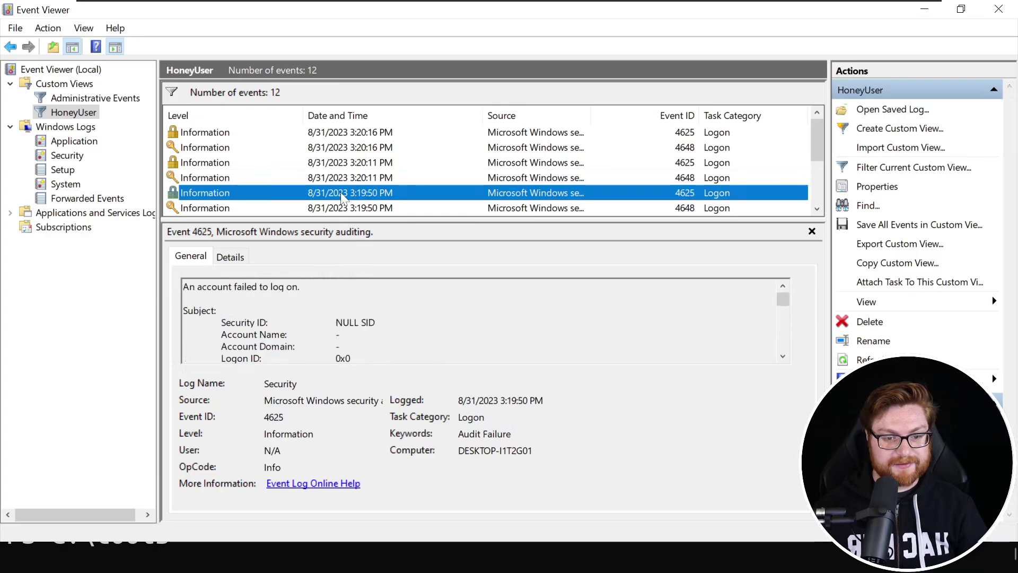
pyautogui.scroll(-2, 350, 319)
pyautogui.scroll(-3, 344, 281)
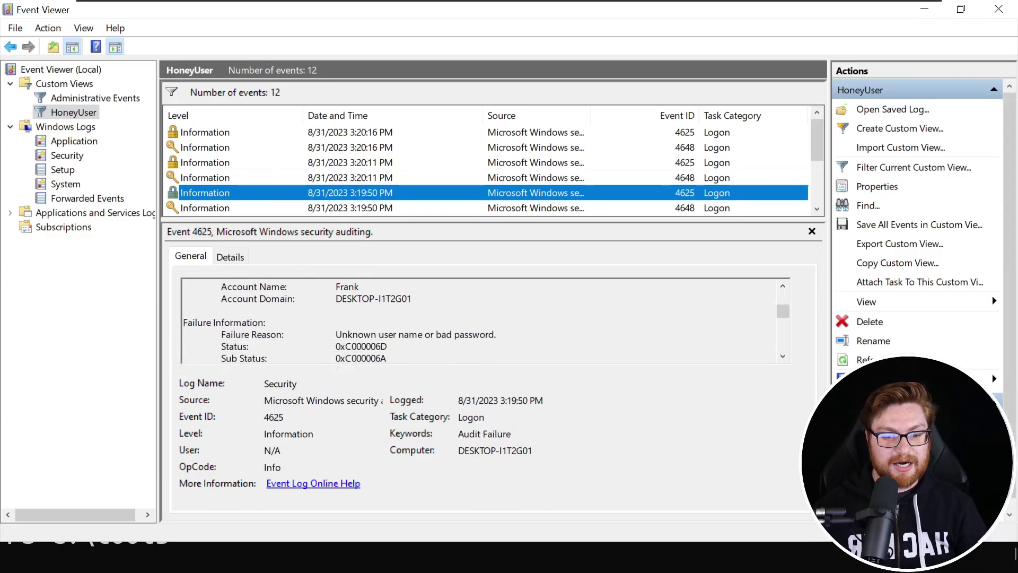
pyautogui.scroll(-1, 337, 171)
pyautogui.click(336, 165)
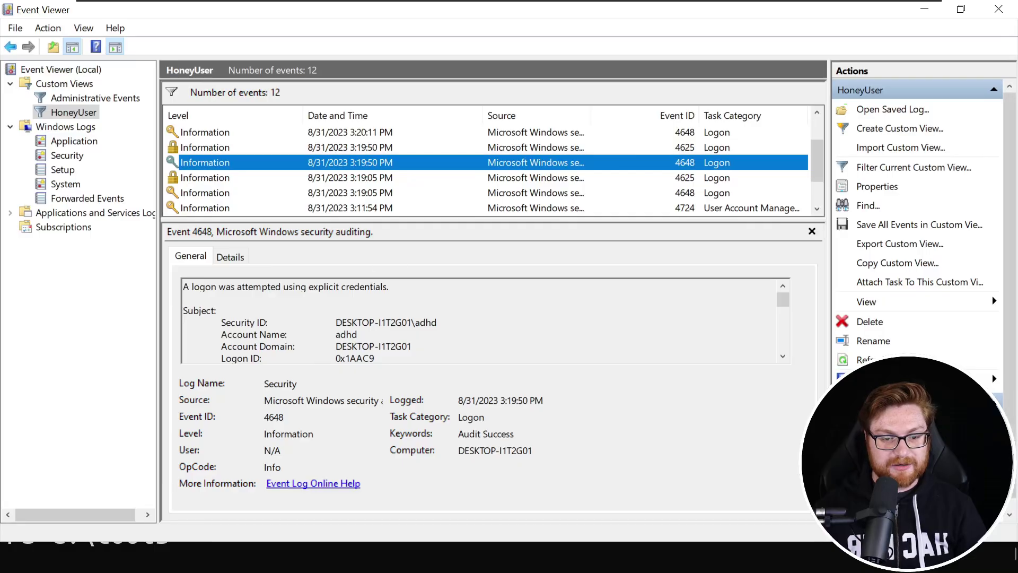
pyautogui.scroll(-3, 344, 295)
pyautogui.scroll(-1, 483, 320)
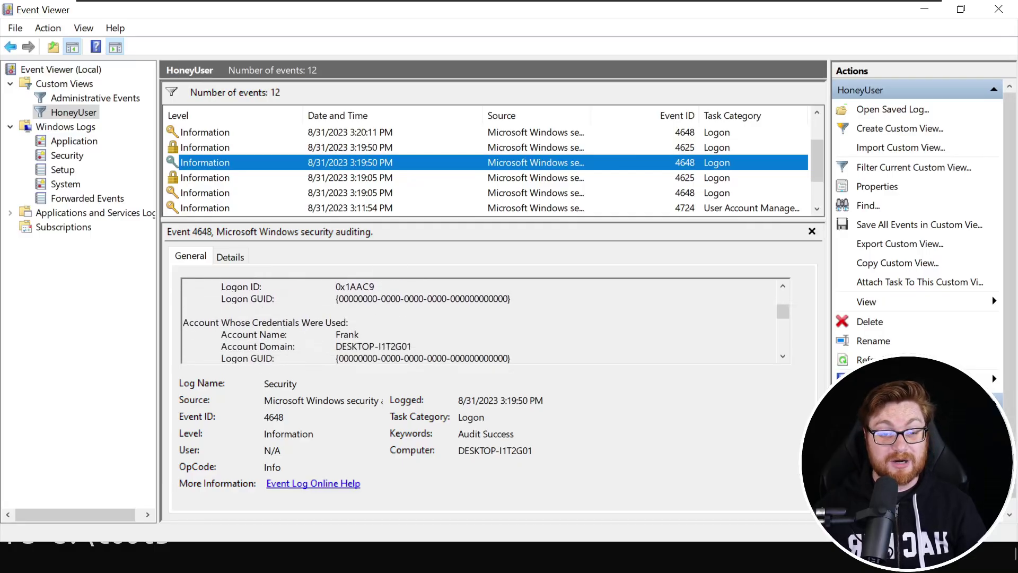
# Step: Inspect the 4625 and 4648 logon events from 3:19:05 PM, including the failure, target server and network information
pyautogui.click(271, 176)
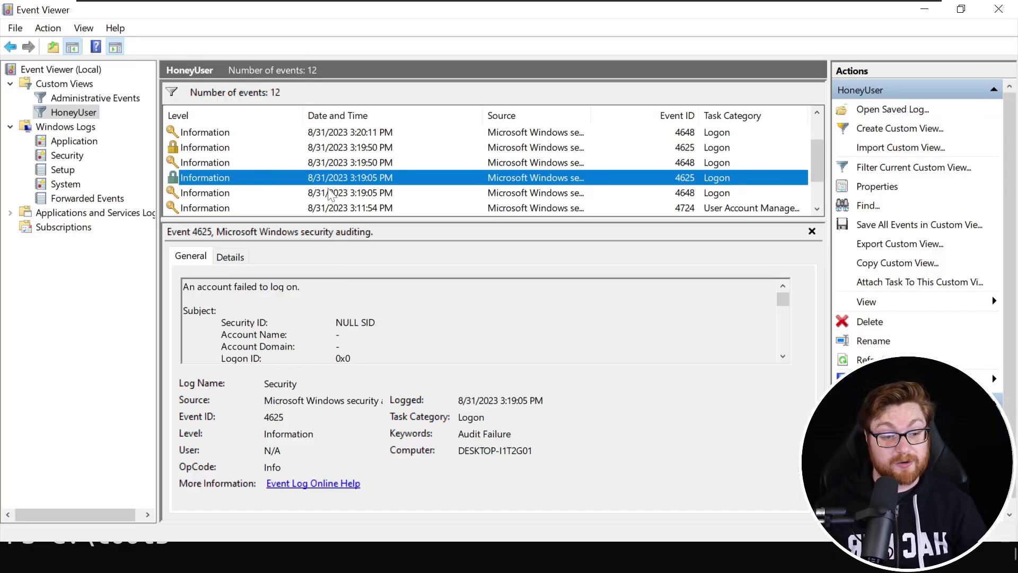
pyautogui.scroll(-4, 344, 318)
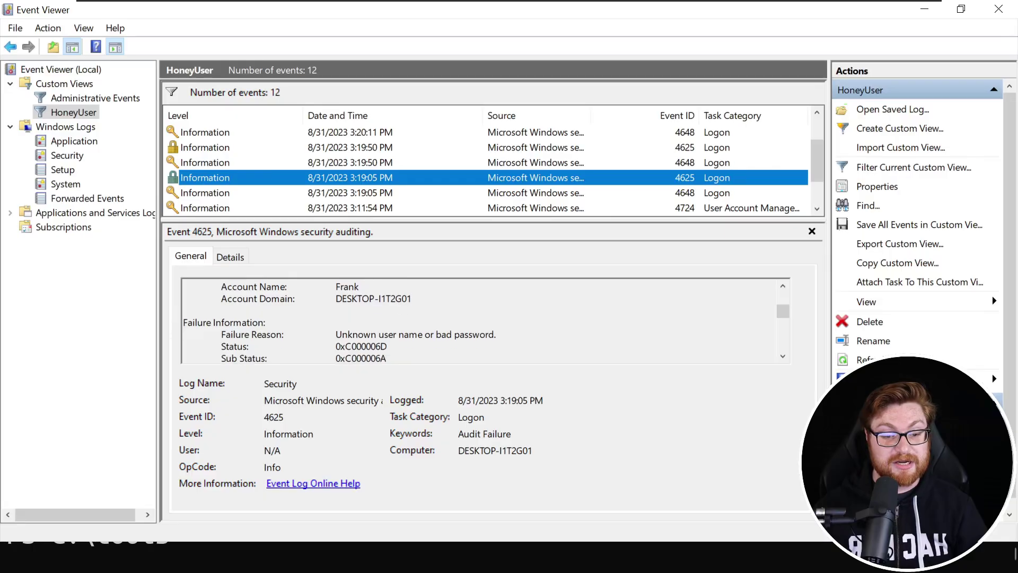
pyautogui.click(355, 194)
pyautogui.scroll(-4, 371, 321)
pyautogui.scroll(-4, 483, 321)
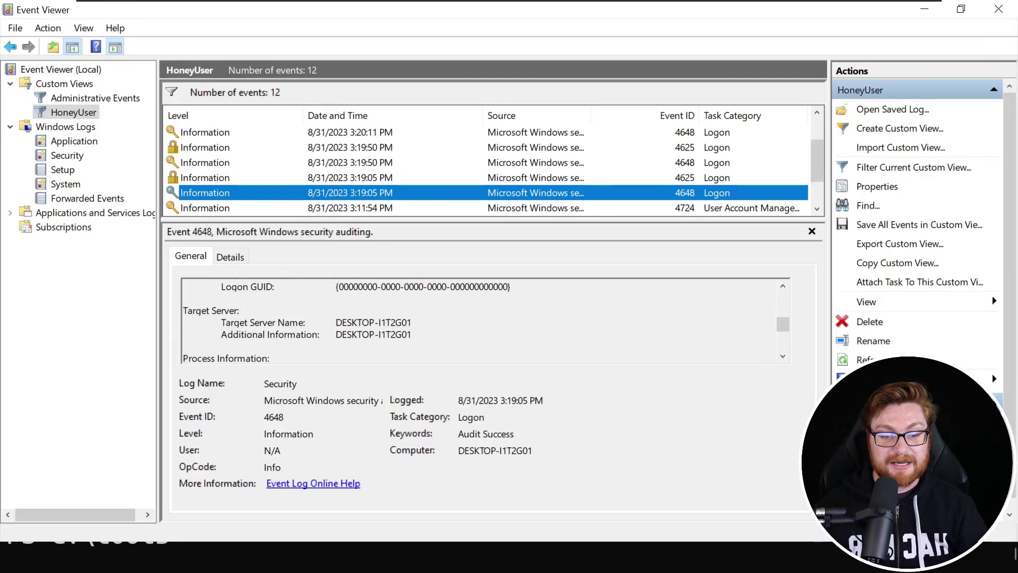
pyautogui.scroll(-3, 483, 321)
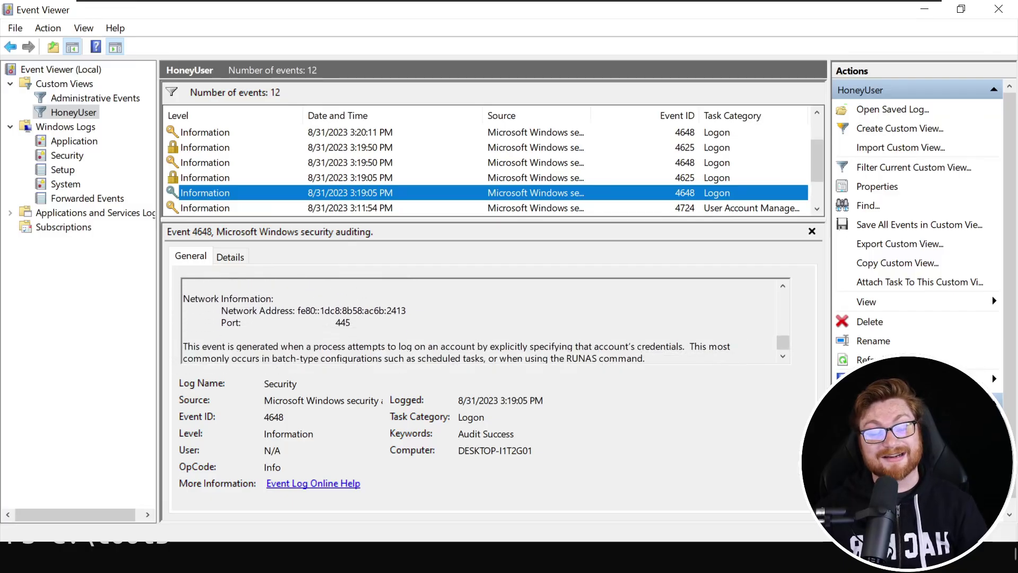